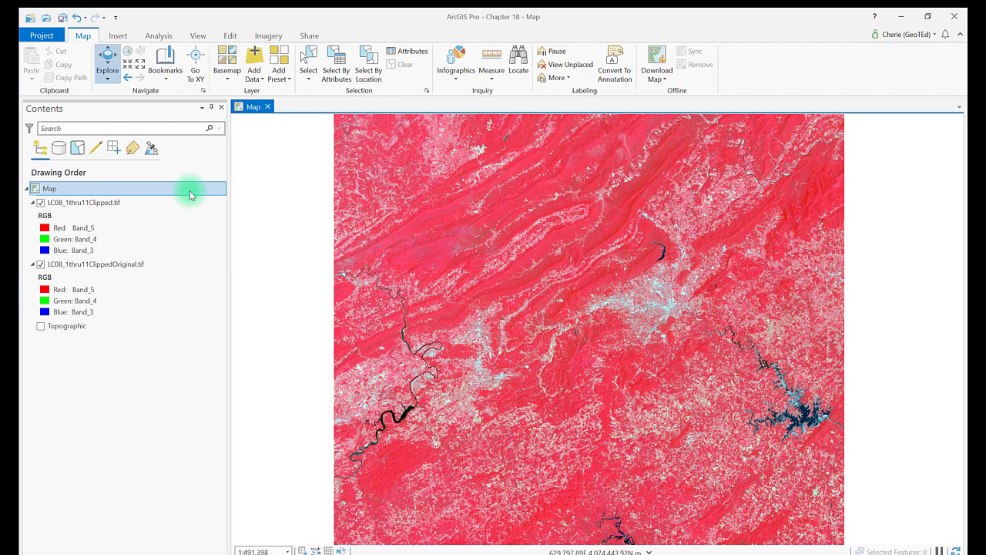
# - Select LC08_1thru11Clipped.tif, zoom to the airport, and show its resampling method choices
pyautogui.click(180, 204)
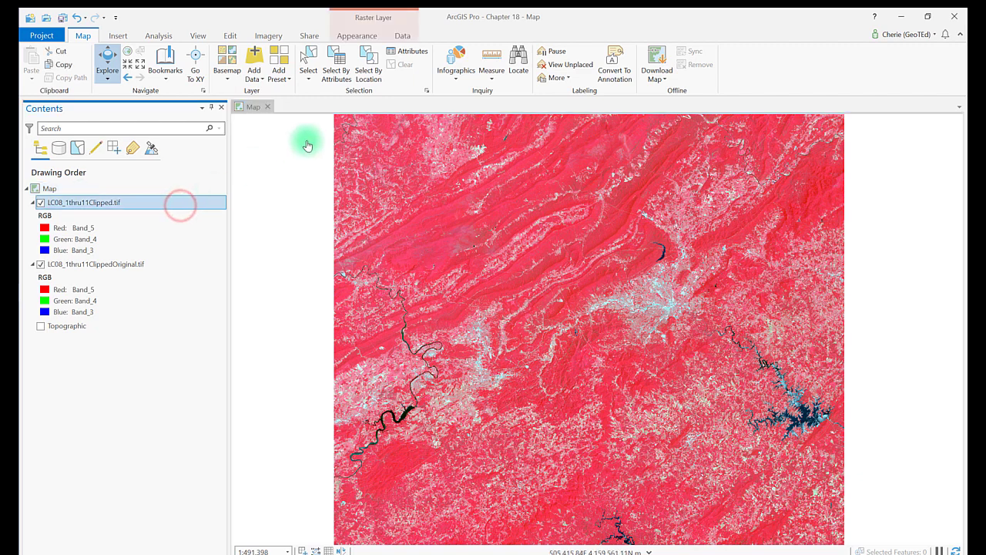
pyautogui.click(358, 36)
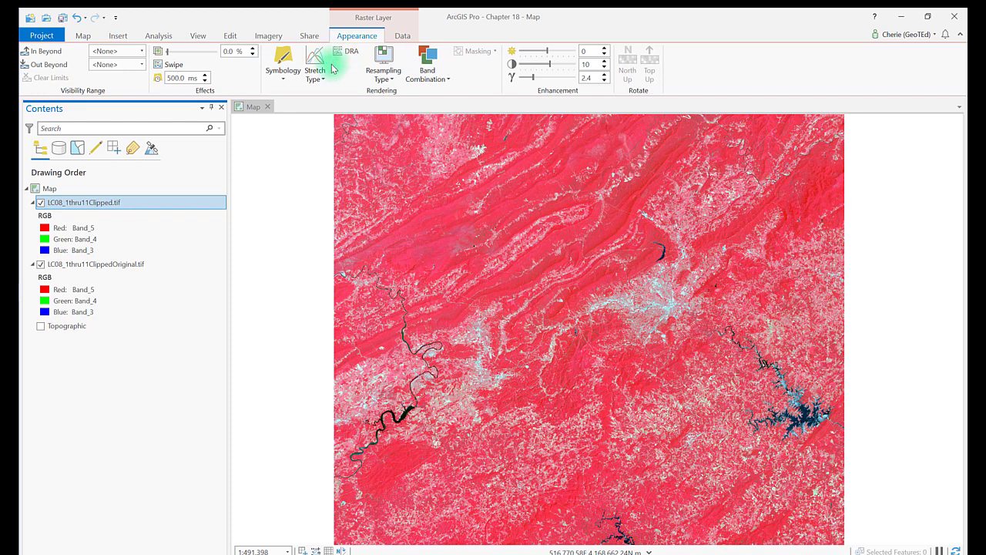
pyautogui.click(394, 81)
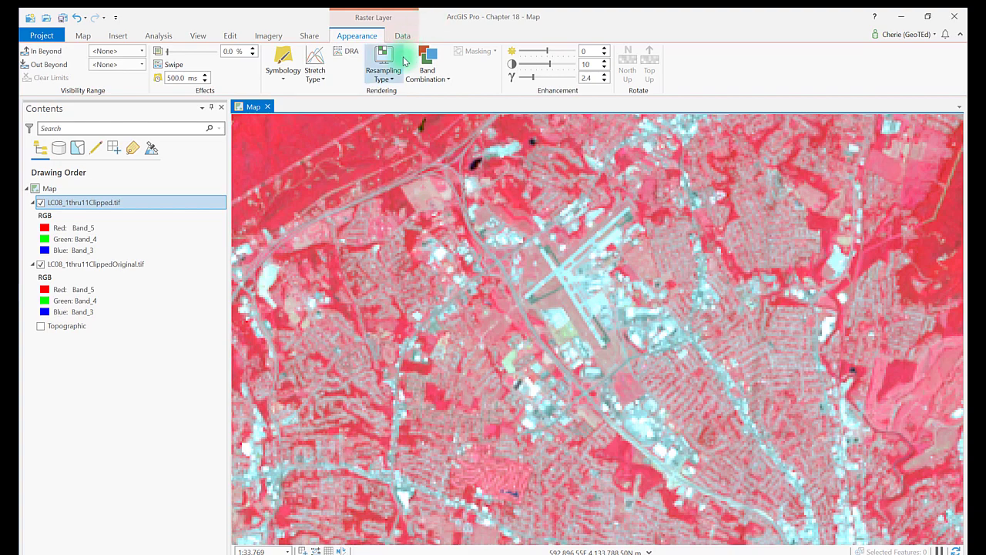
pyautogui.click(396, 78)
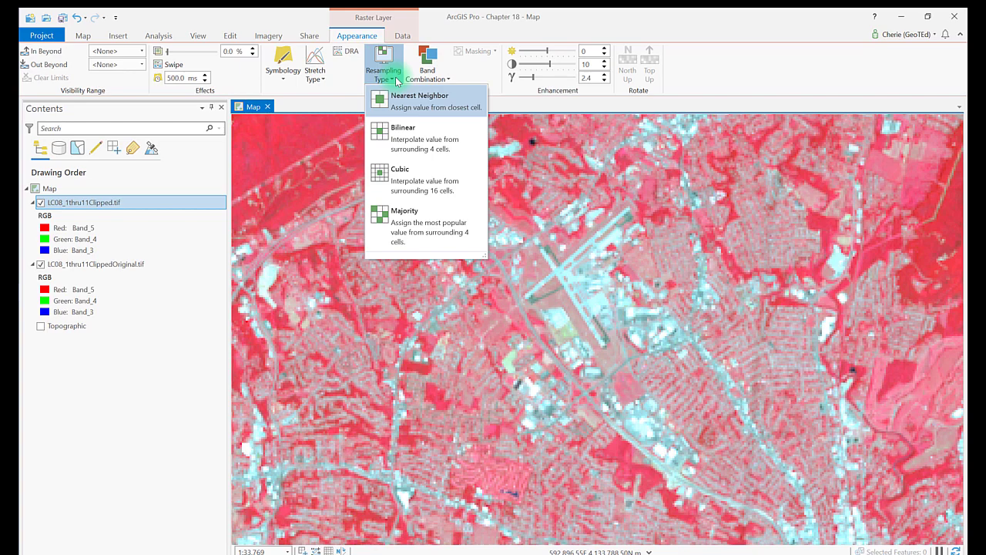
# - Inspect LC08_1thru11Clipped.tif's source: 11 bands with level-4 Nearest Neighbor pyramids
pyautogui.click(96, 205)
pyautogui.rightClick(97, 205)
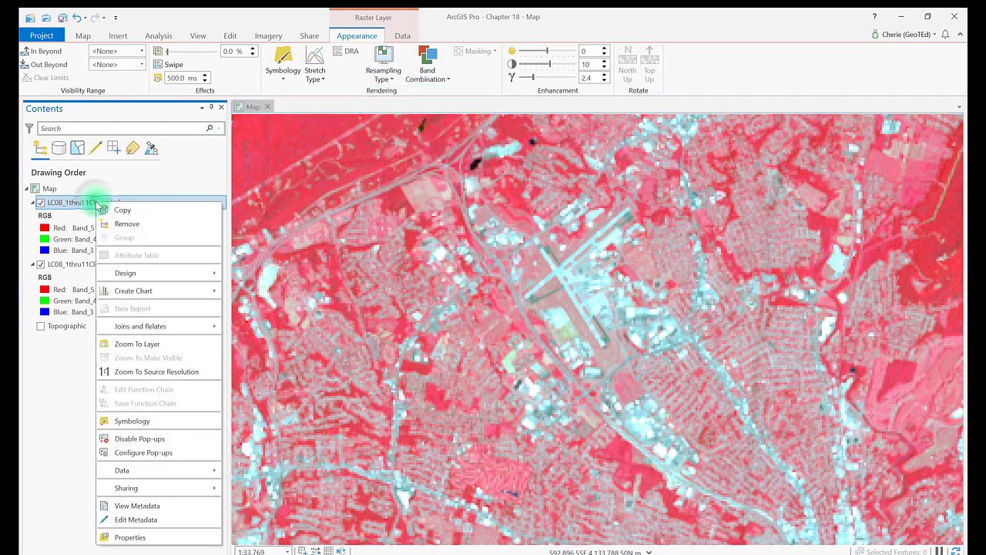
pyautogui.click(130, 537)
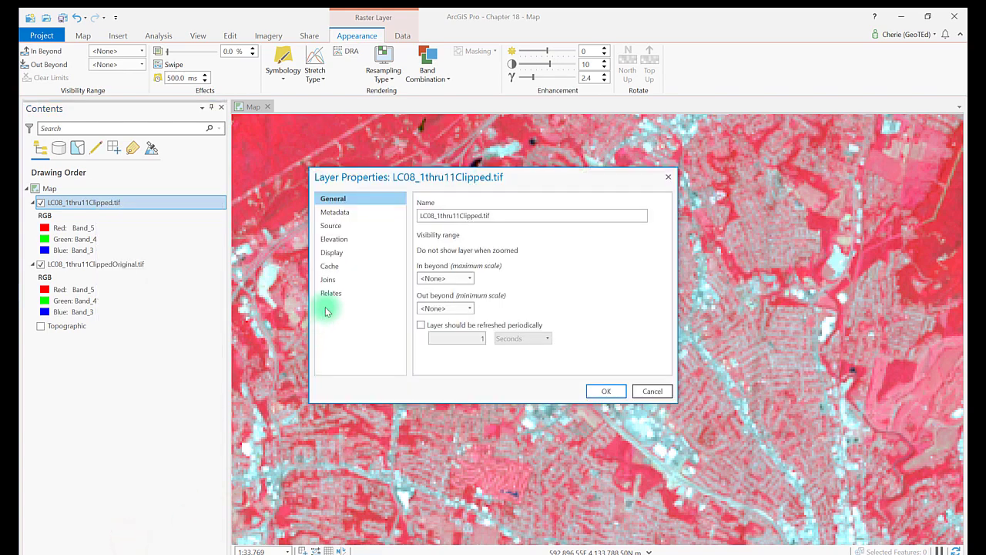
pyautogui.click(329, 226)
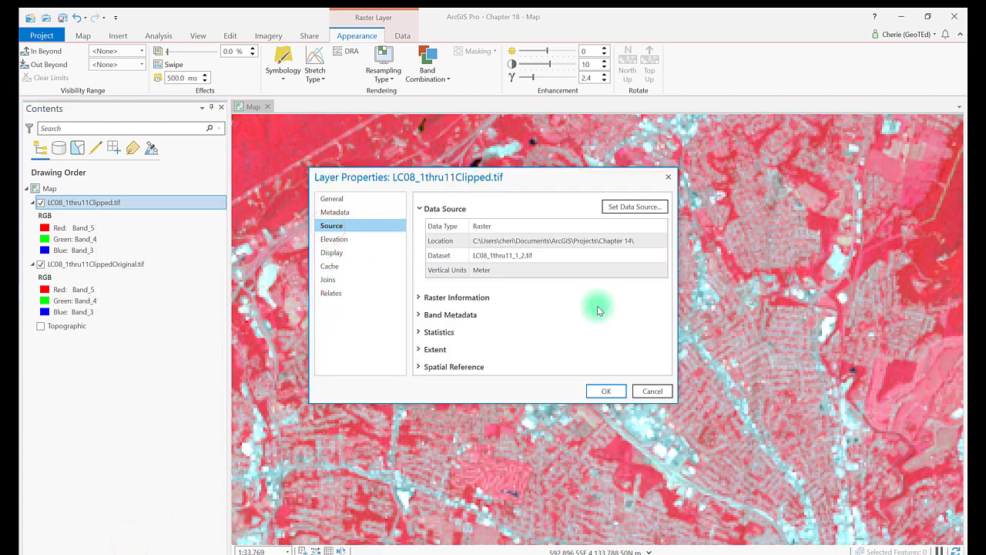
pyautogui.click(419, 297)
pyautogui.scroll(-3, 611, 298)
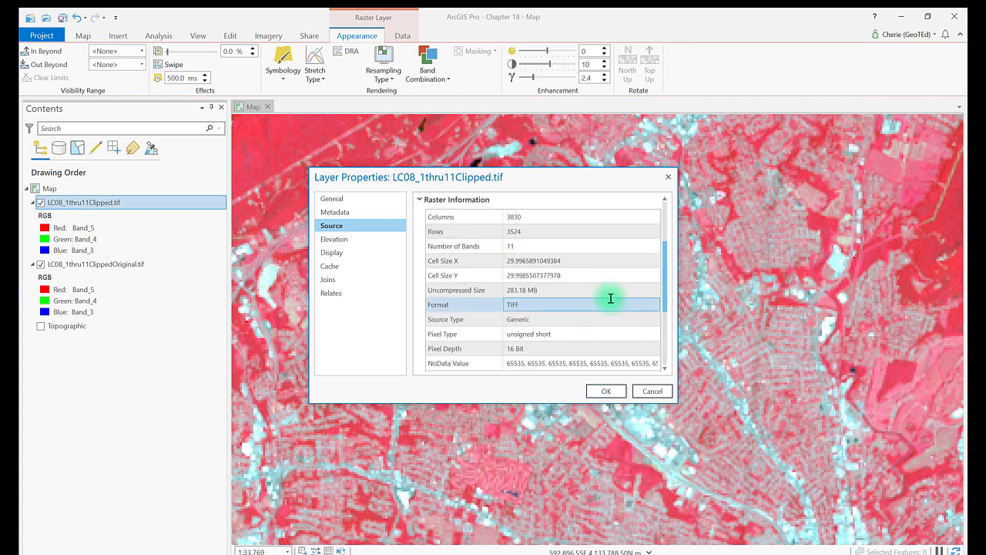
pyautogui.scroll(-5, 616, 300)
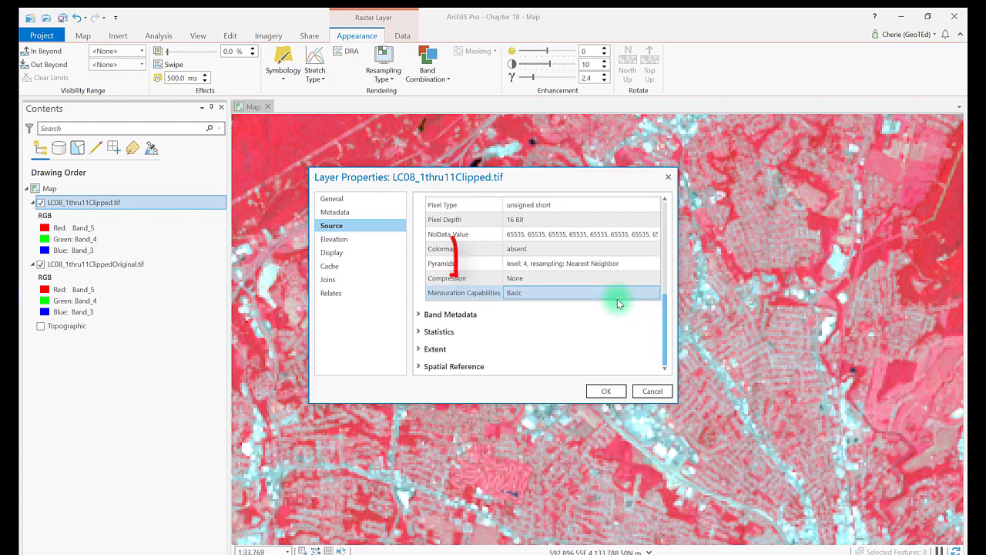
# - Resample the clipped layer with Bilinear and swipe it to reveal the original raster
pyautogui.click(600, 393)
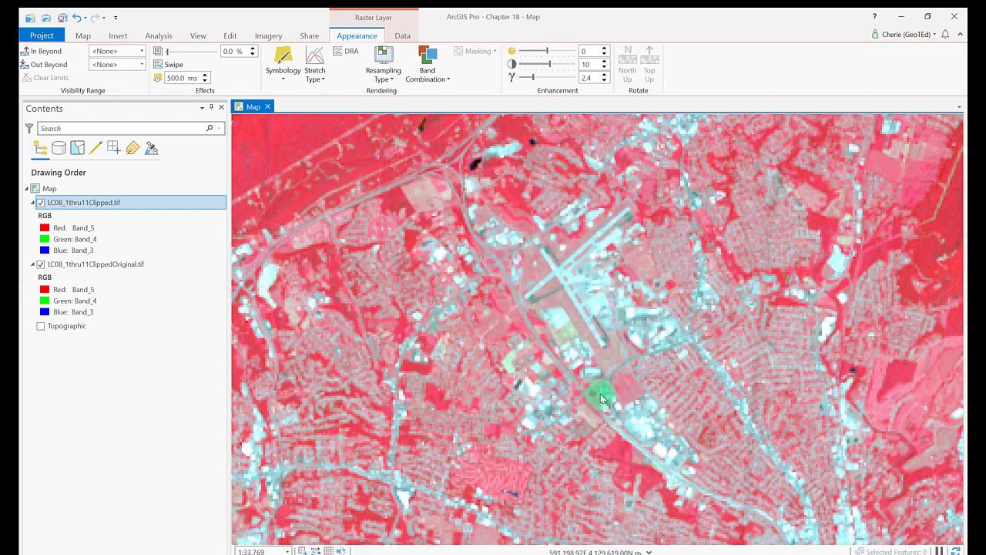
pyautogui.click(389, 77)
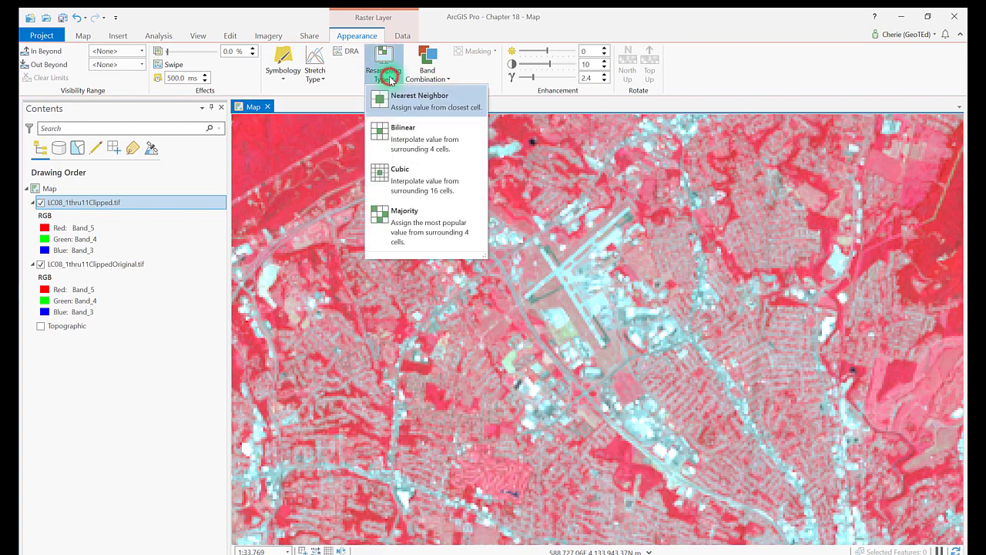
pyautogui.click(411, 144)
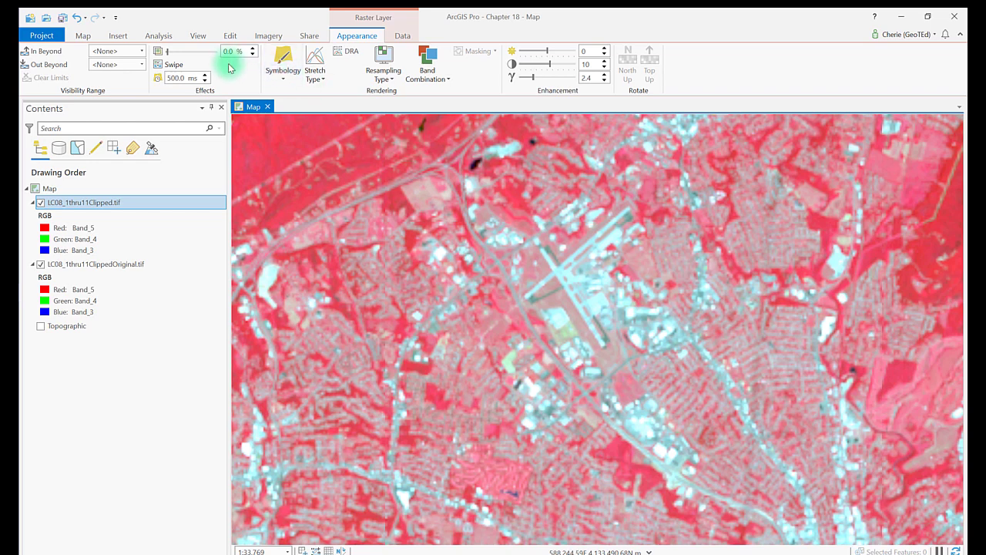
pyautogui.click(173, 67)
pyautogui.moveTo(531, 202); pyautogui.dragTo(514, 290)
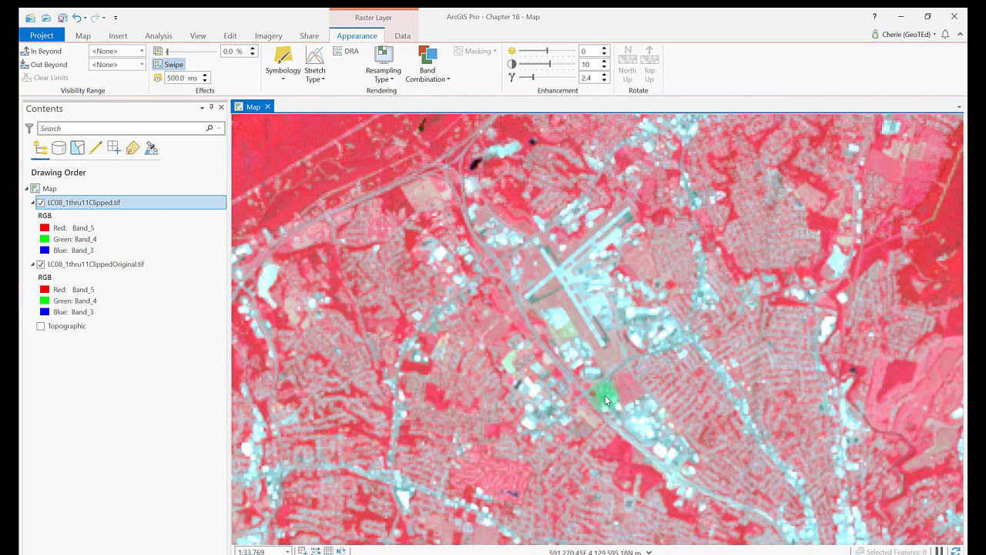
# - Resample the clipped layer with Cubic convolution, then revisit the resampling options
pyautogui.click(392, 78)
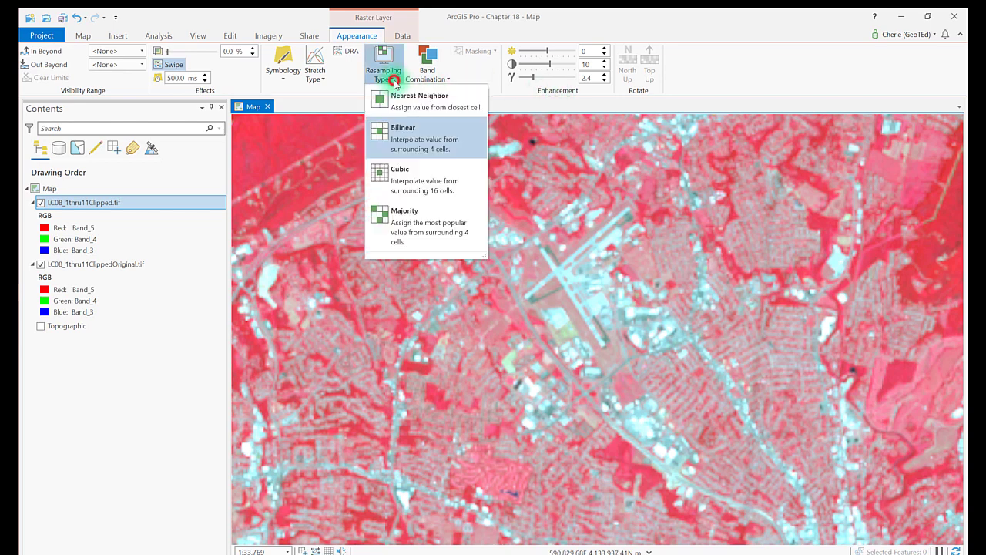
pyautogui.click(406, 182)
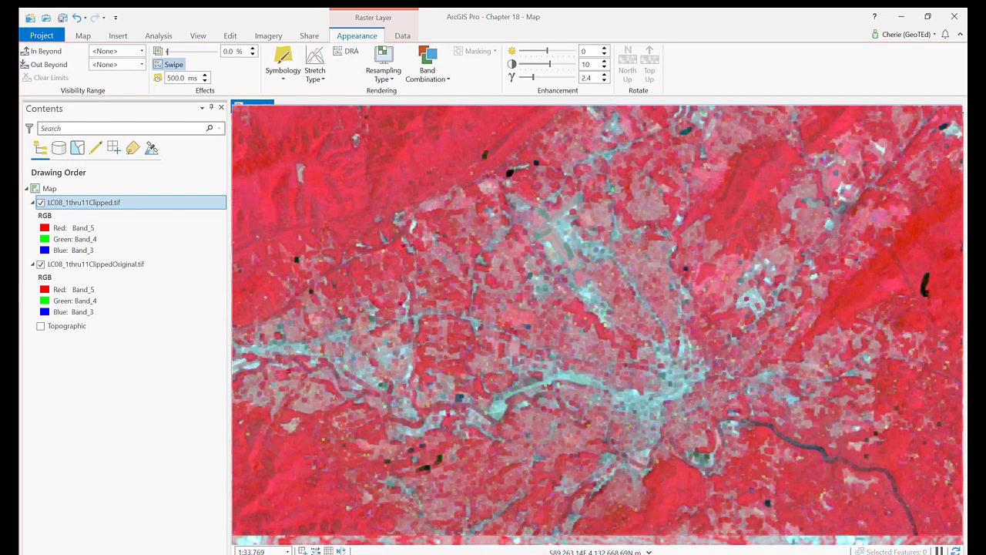
pyautogui.click(383, 75)
pyautogui.click(390, 86)
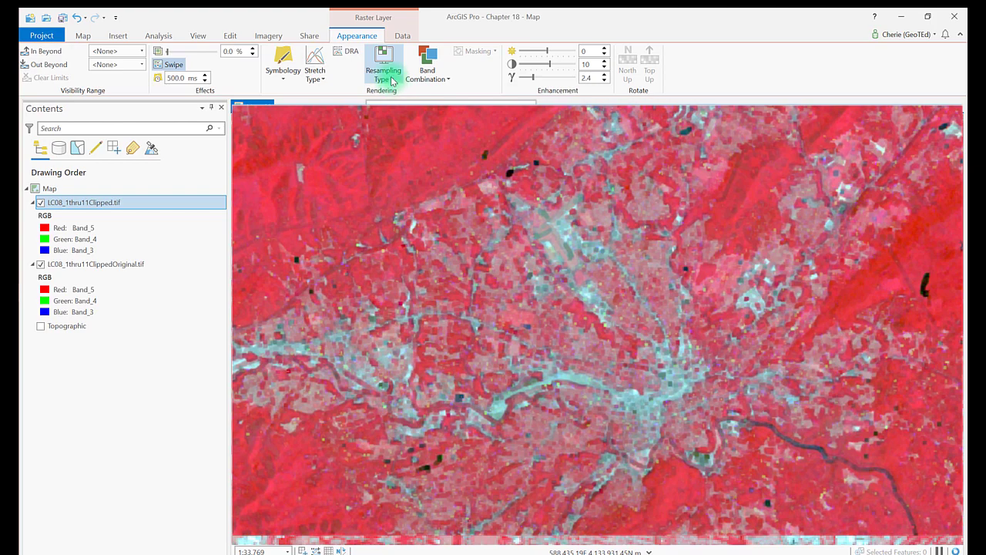
pyautogui.click(391, 79)
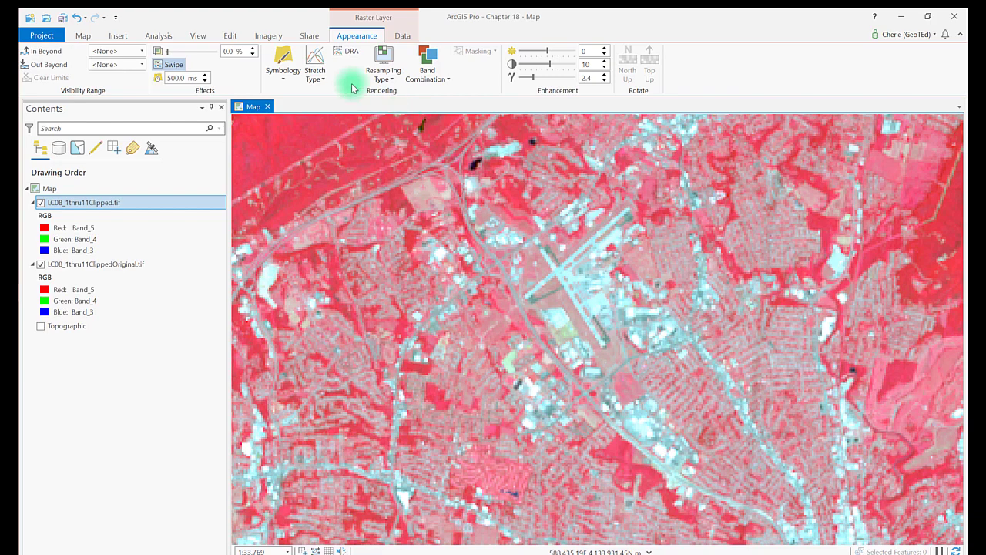
# - Find and open the Filter tool by searching 'filter' in the geoprocessing tools
pyautogui.click(157, 37)
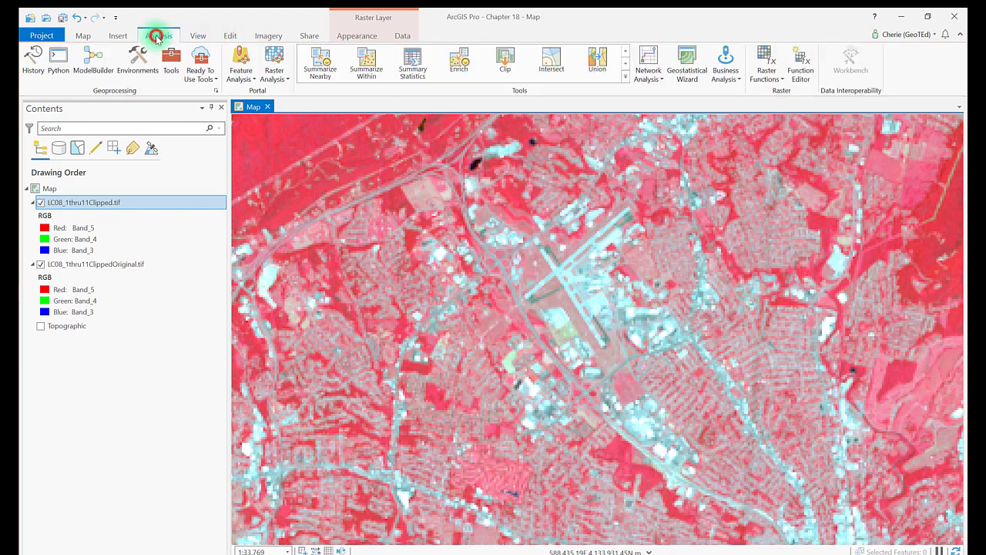
pyautogui.click(170, 59)
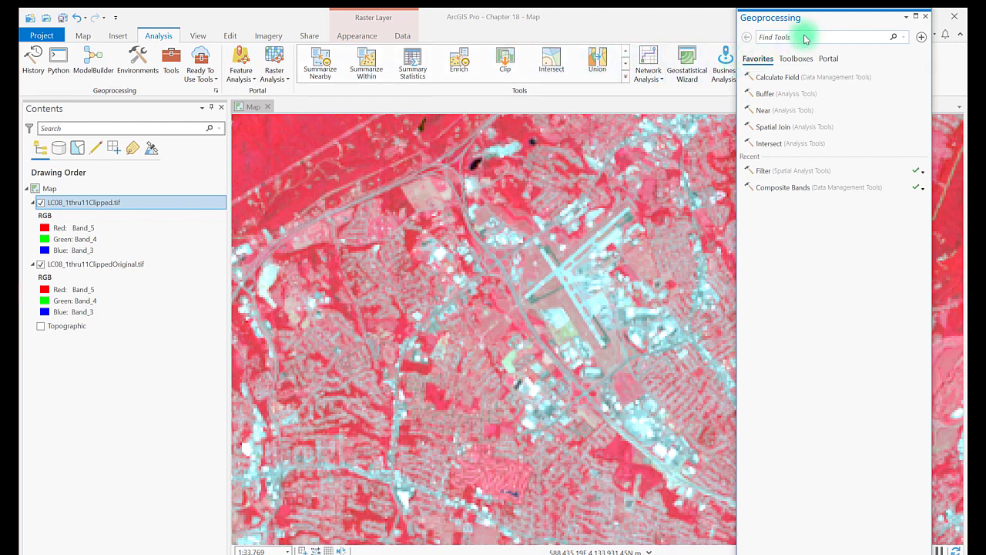
pyautogui.click(805, 39)
pyautogui.write('filter')
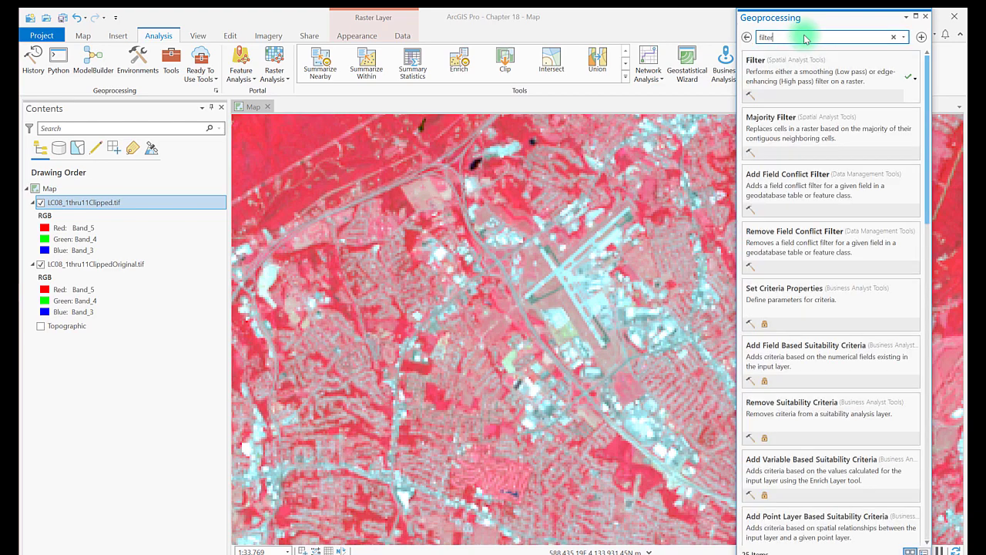
pyautogui.click(801, 75)
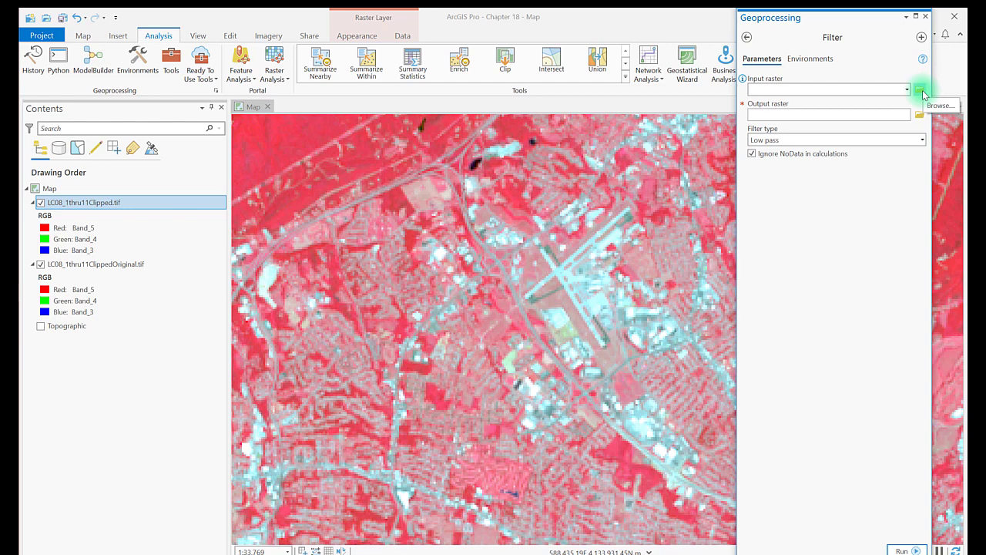
# - Set LC08_1thru11Clipped.tif as input, keep Low pass, and rename the output with 'LowFi'
pyautogui.click(923, 140)
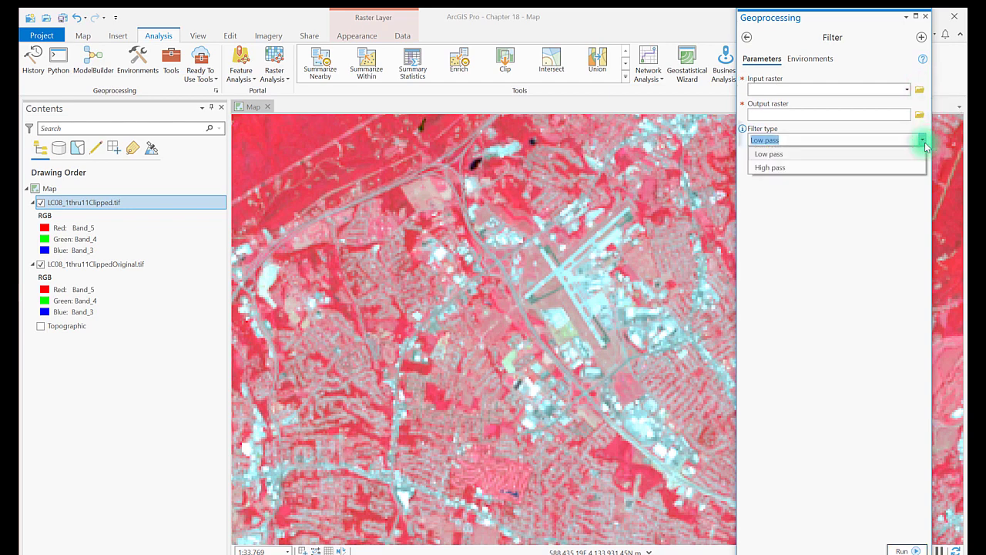
pyautogui.click(741, 131)
pyautogui.click(742, 130)
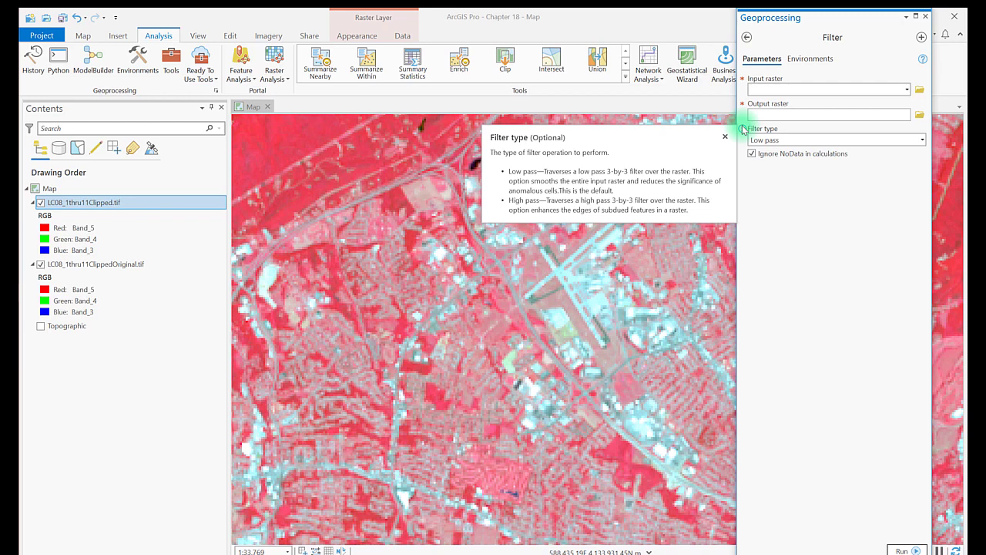
pyautogui.click(906, 91)
pyautogui.click(844, 103)
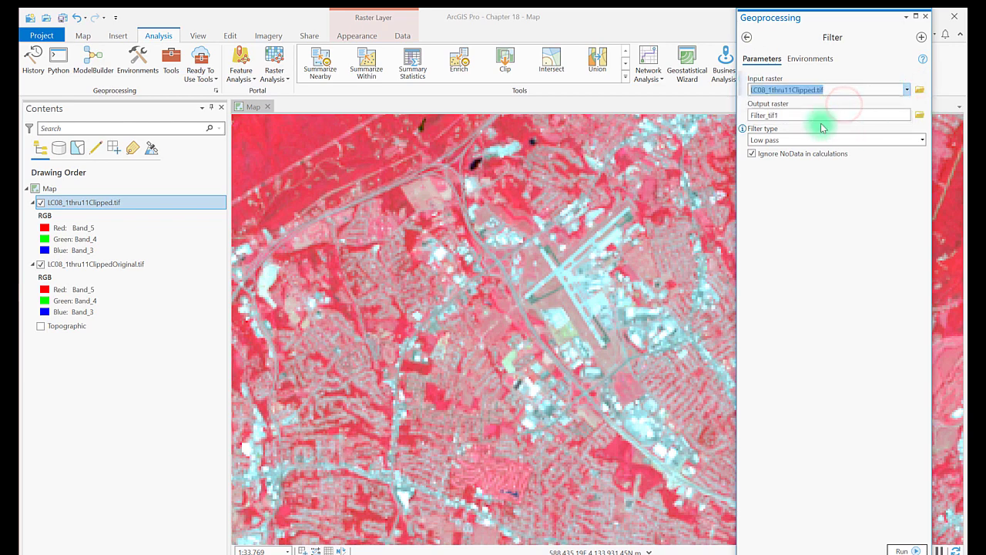
pyautogui.moveTo(786, 115); pyautogui.dragTo(790, 121)
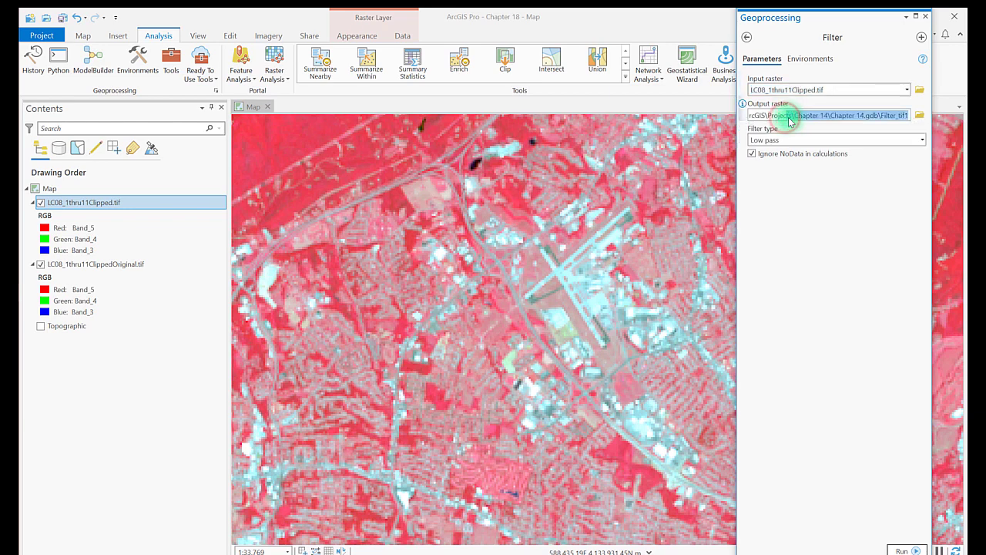
pyautogui.click(908, 117)
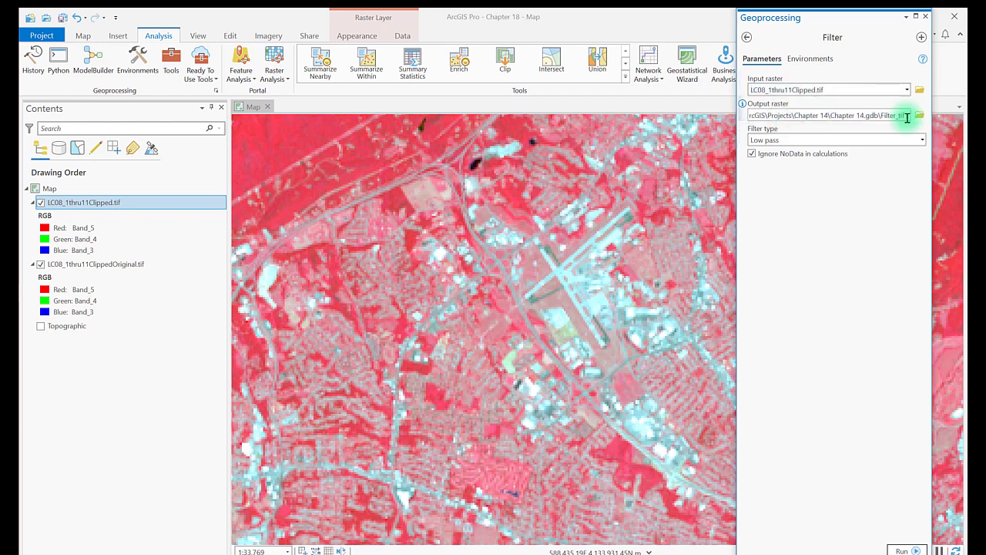
pyautogui.press('BackSpace')
pyautogui.press('BackSpace')
pyautogui.press('BackSpace')
pyautogui.write('LowFi')
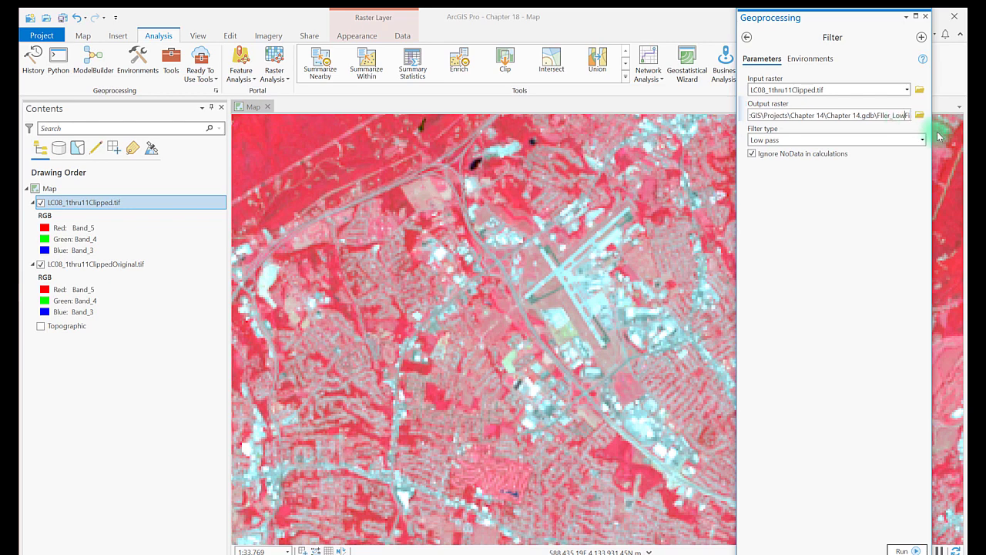
# - Set the Filter processing extent to Default and run the low-pass filter
pyautogui.click(817, 60)
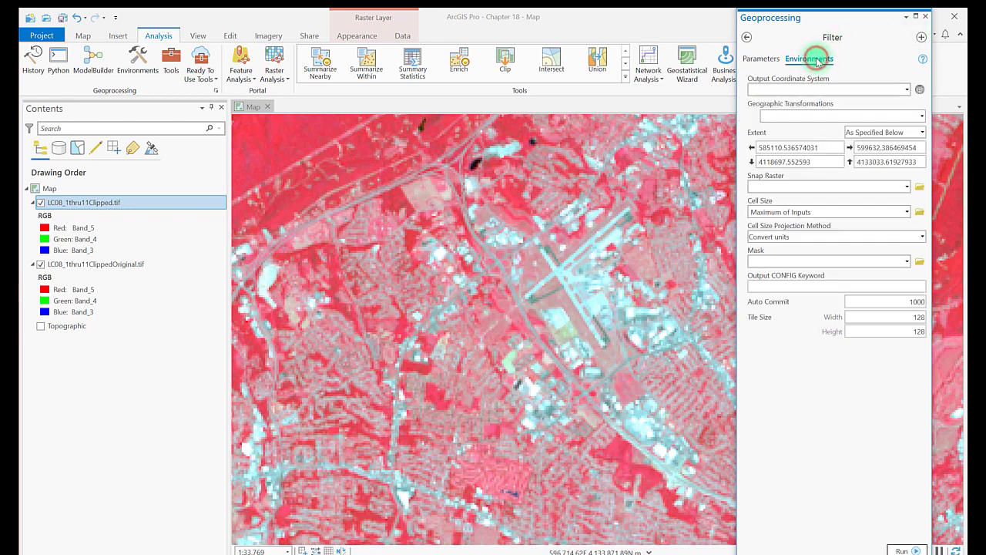
pyautogui.click(775, 117)
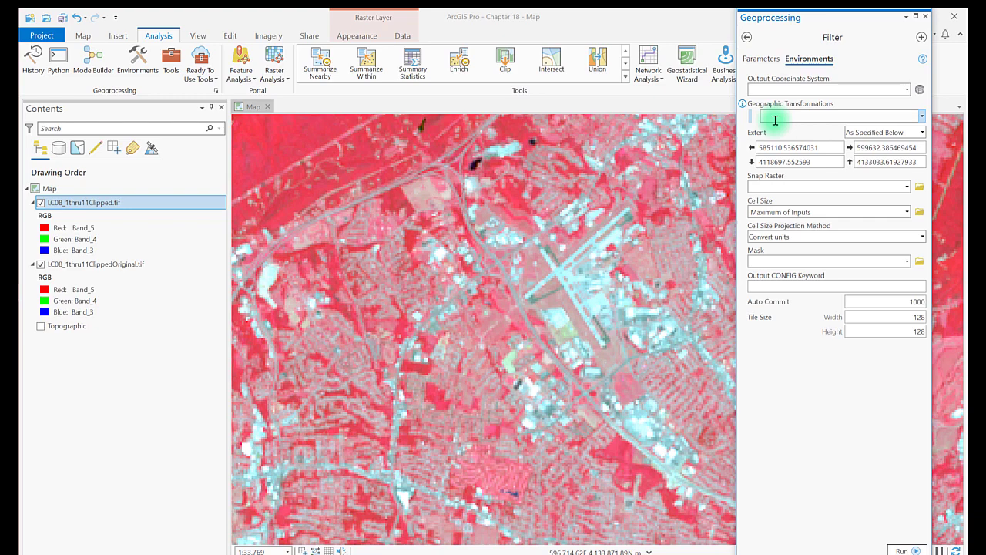
pyautogui.click(923, 132)
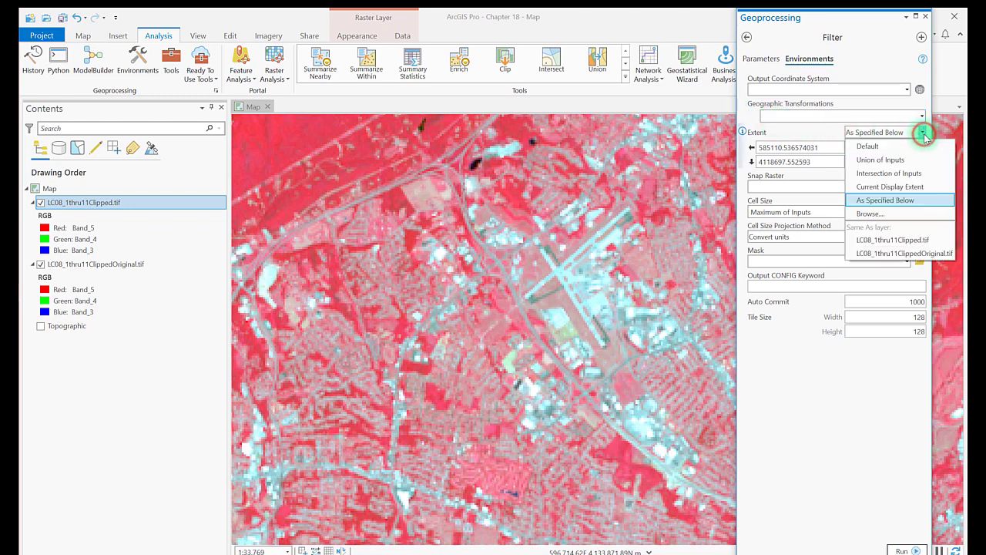
pyautogui.click(885, 145)
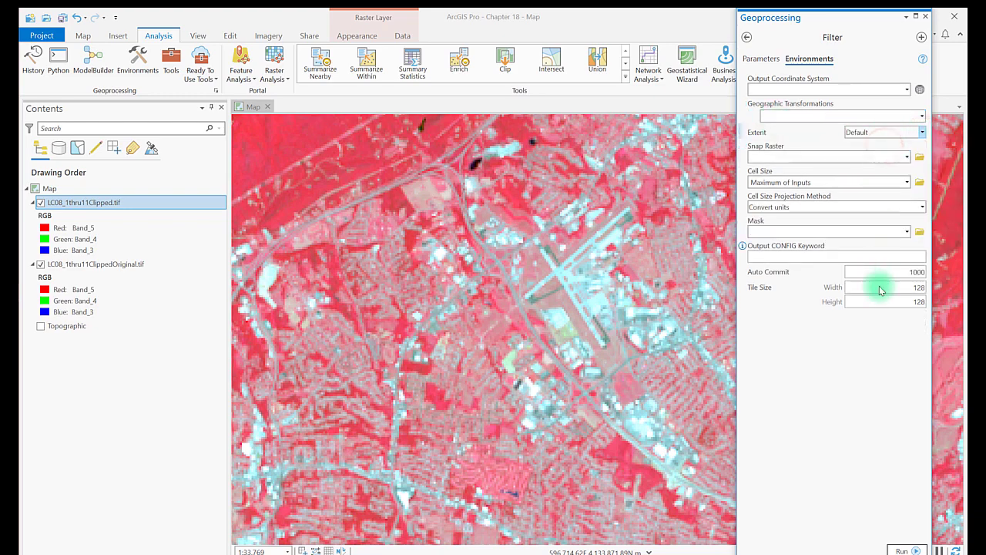
pyautogui.click(903, 551)
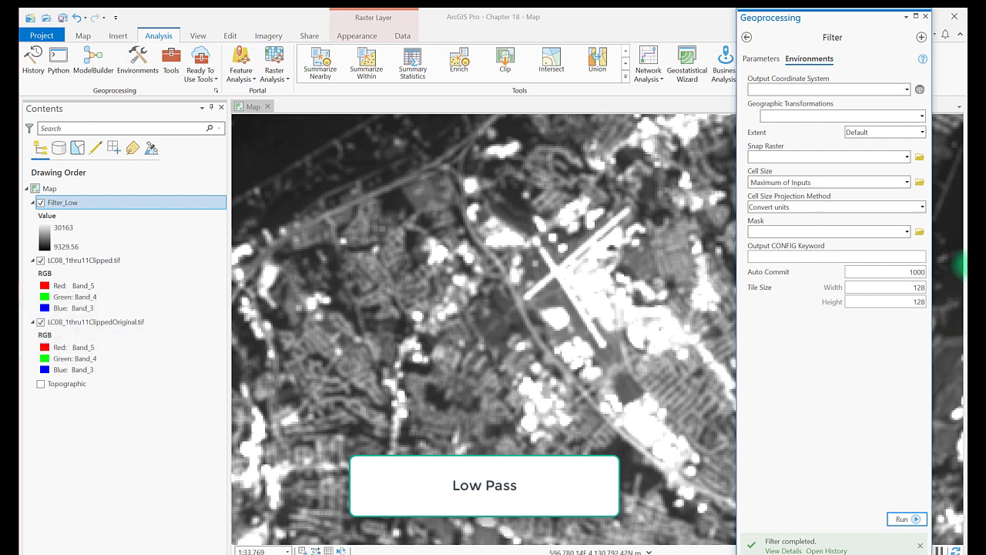
# - Rename the output to Filter_High, switch the filter type to High pass, and run it
pyautogui.click(756, 60)
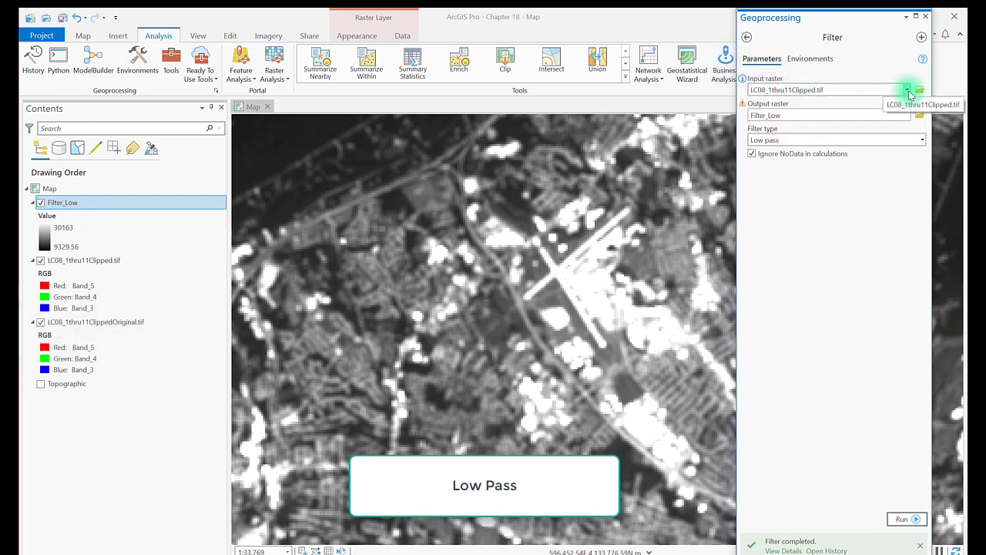
pyautogui.click(802, 116)
pyautogui.press('BackSpace')
pyautogui.write('4')
pyautogui.write('High')
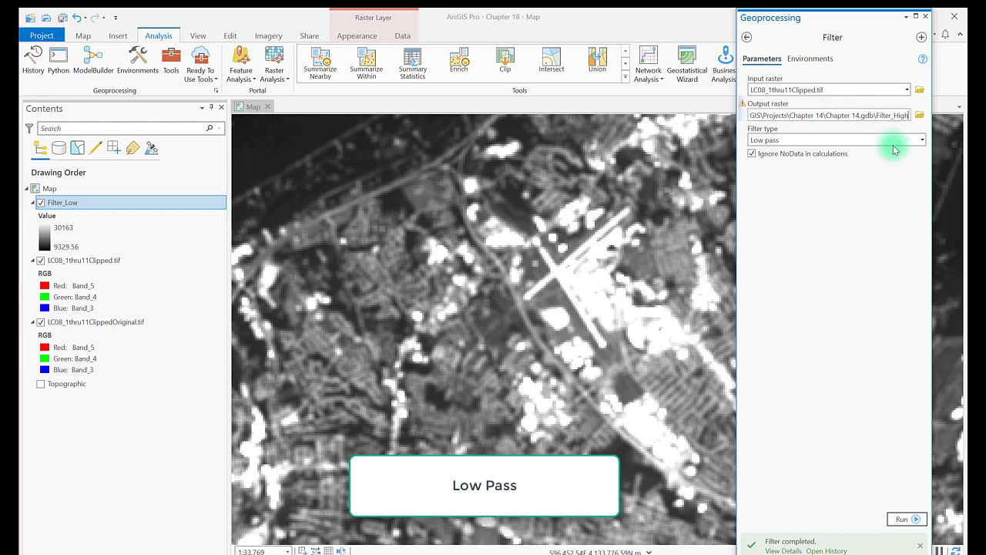
pyautogui.click(895, 139)
pyautogui.click(921, 139)
pyautogui.click(798, 168)
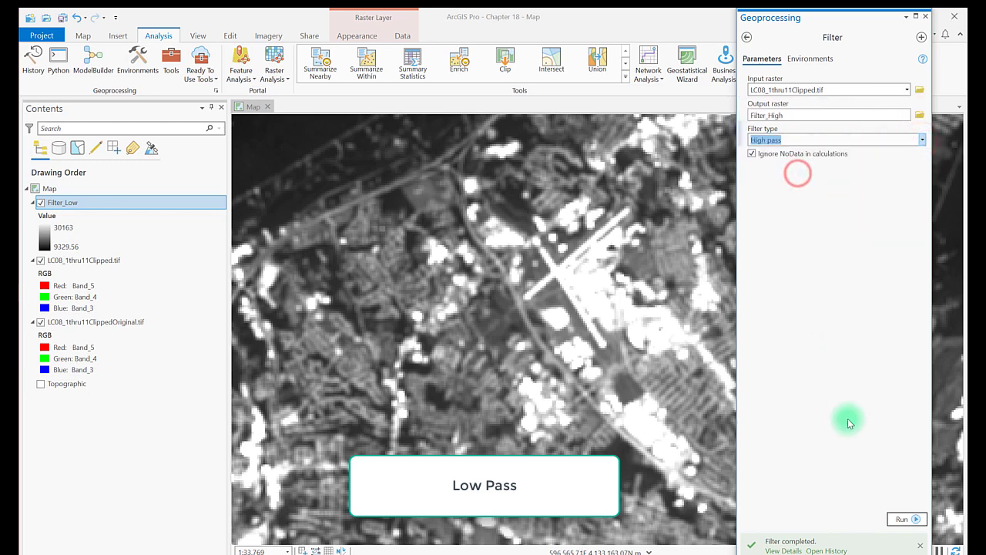
pyautogui.click(811, 59)
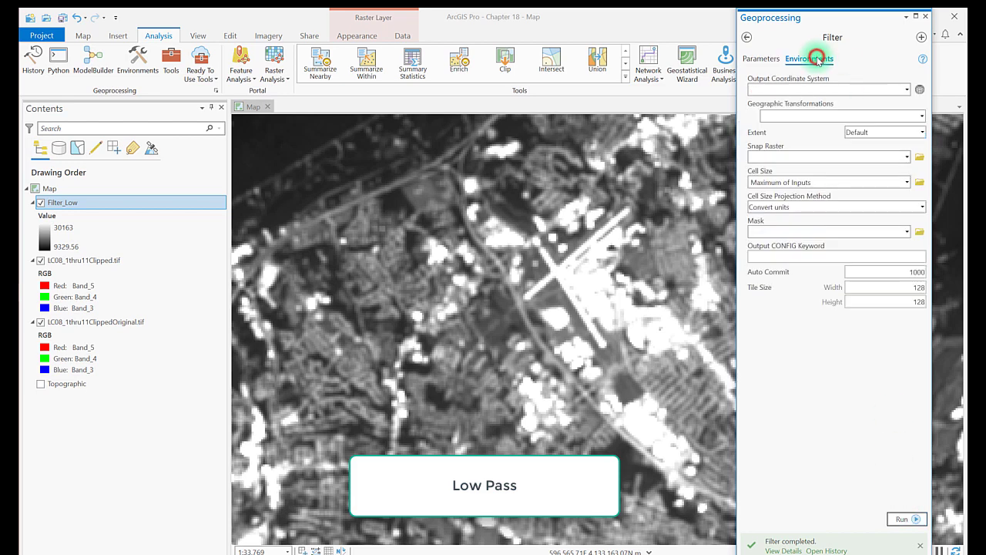
pyautogui.click(906, 518)
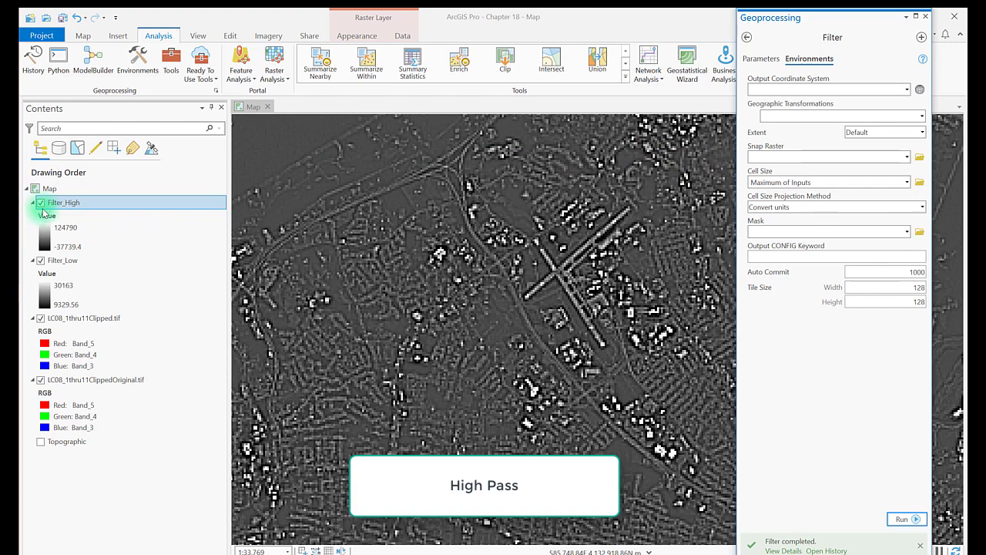
# - Toggle Filter_High off and on against the original image, then zoom in and out
pyautogui.click(41, 203)
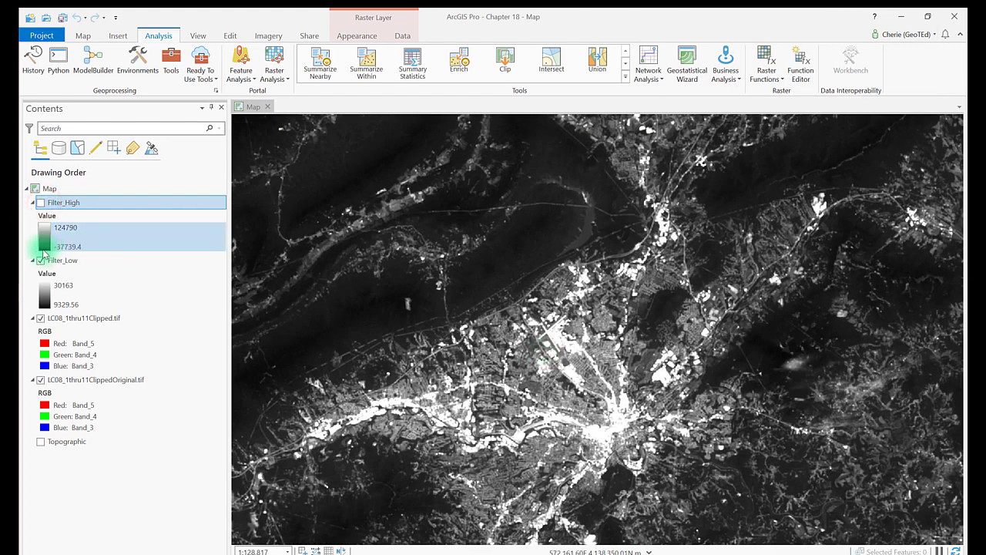
pyautogui.click(39, 203)
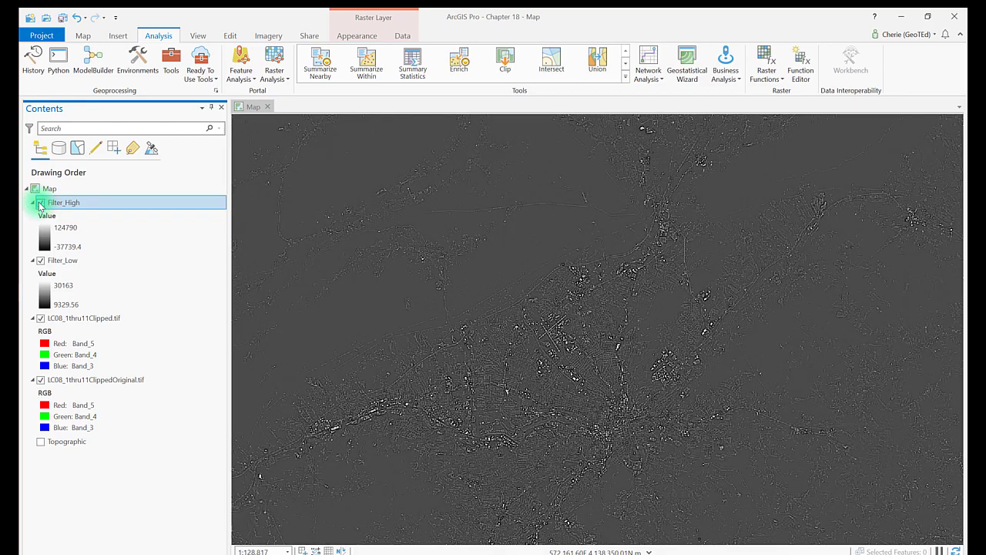
pyautogui.scroll(5, 601, 430)
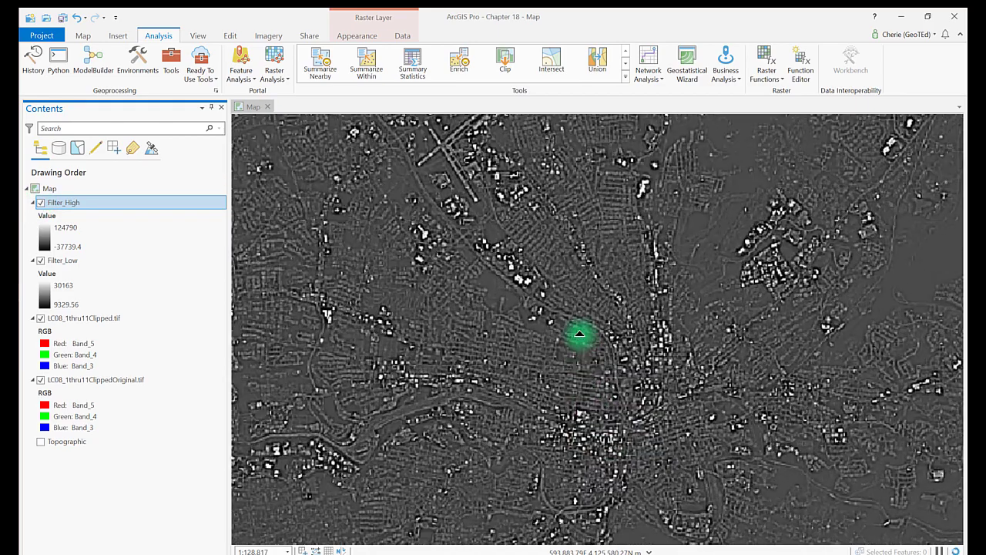
pyautogui.scroll(-2, 605, 346)
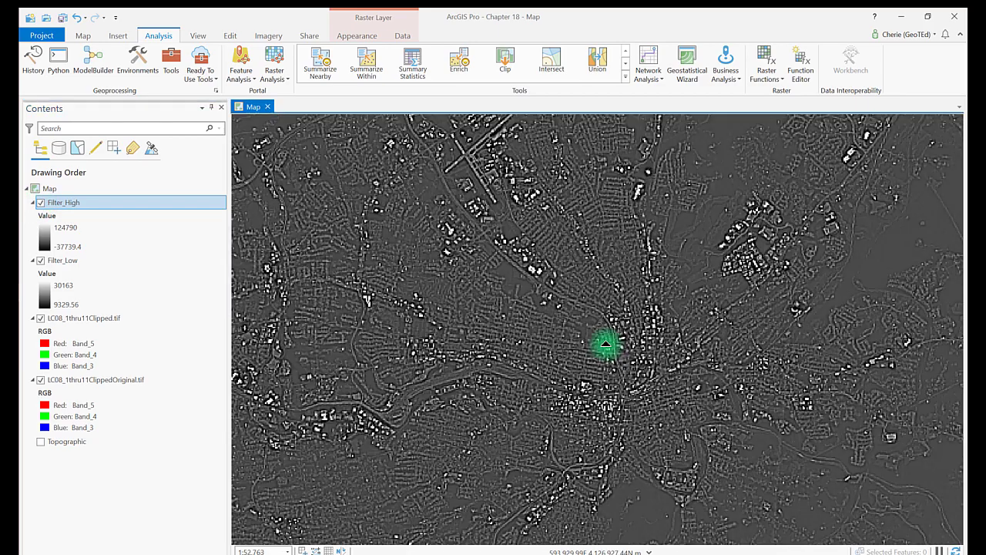
# - Open Focal Statistics and review its neighborhood shapes and statistic types, keeping a 3 × 3 Rectangle
pyautogui.click(169, 61)
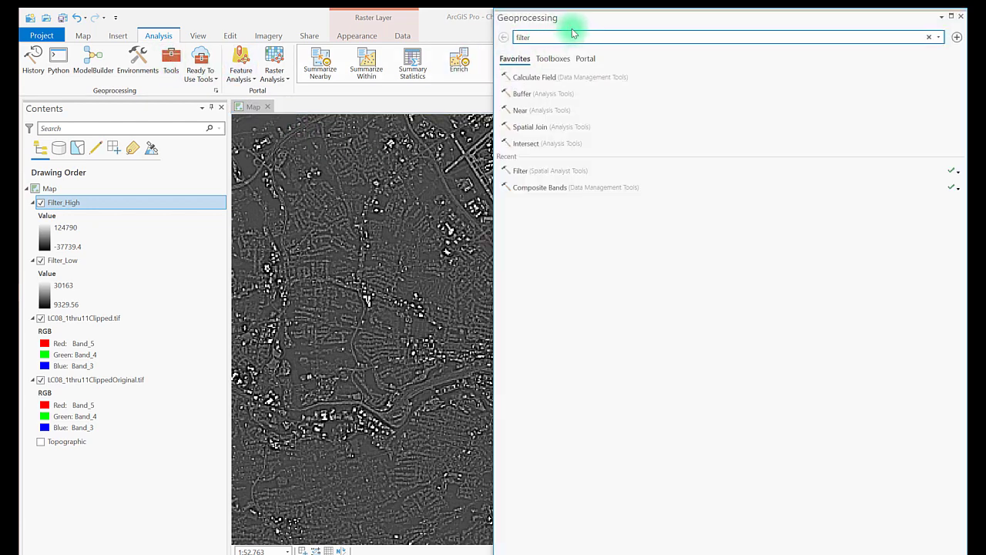
pyautogui.click(561, 176)
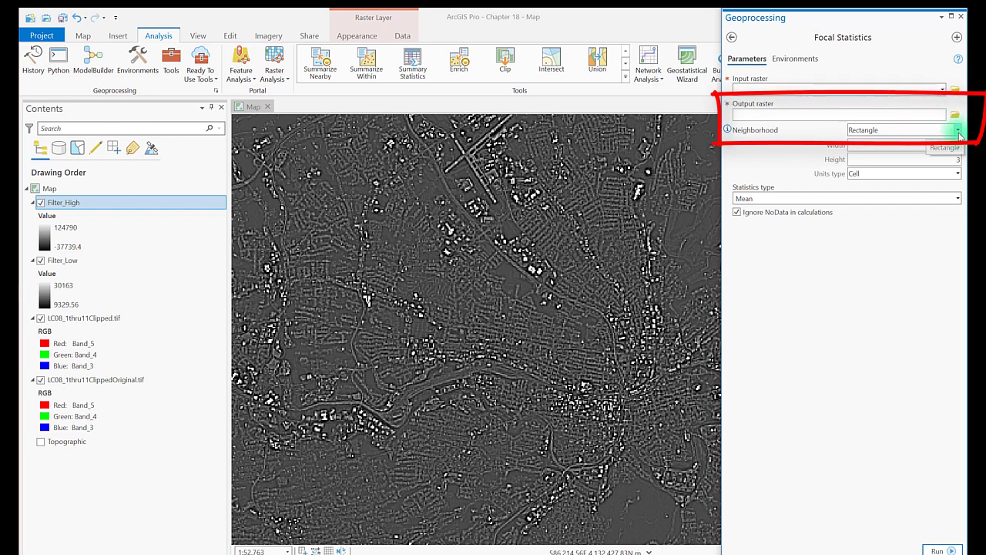
pyautogui.click(958, 133)
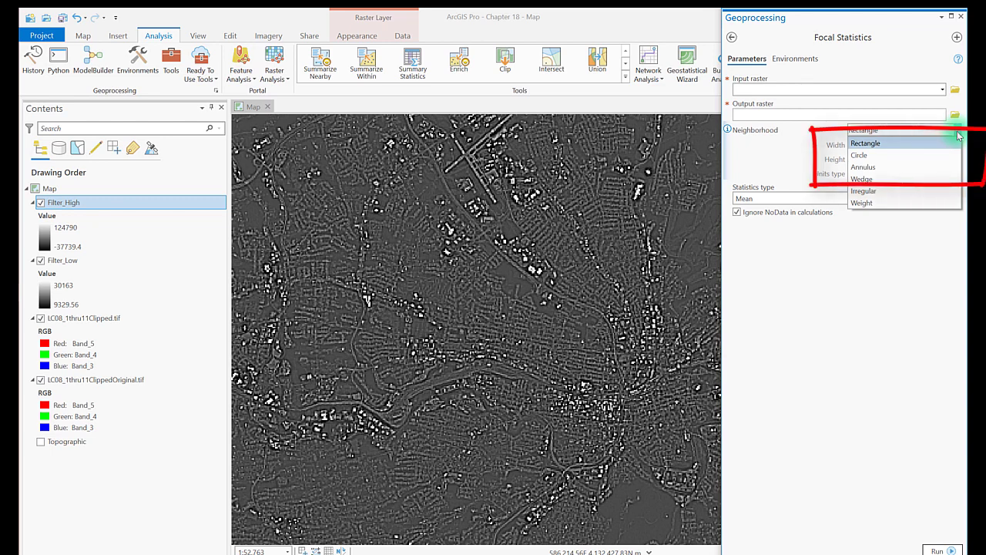
pyautogui.click(959, 134)
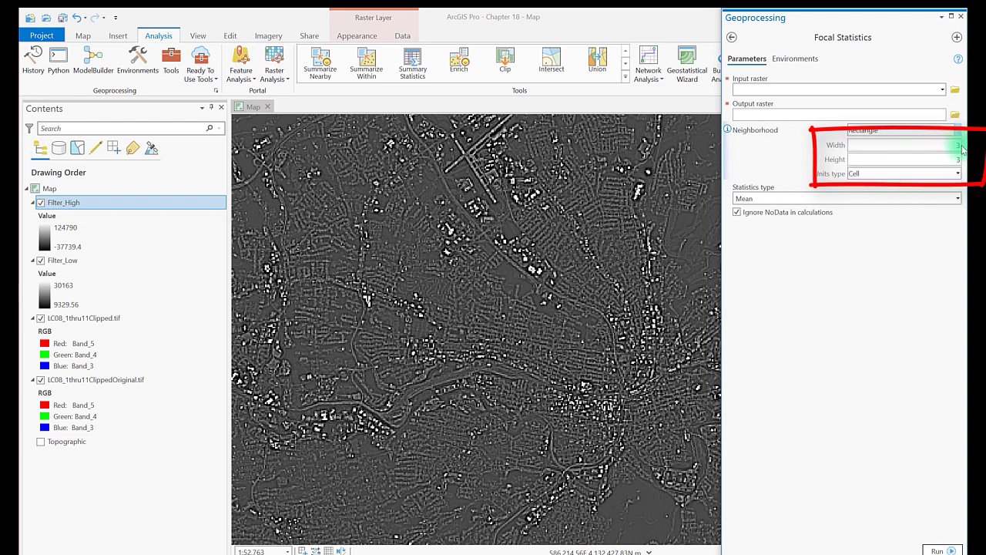
pyautogui.click(959, 147)
pyautogui.click(961, 159)
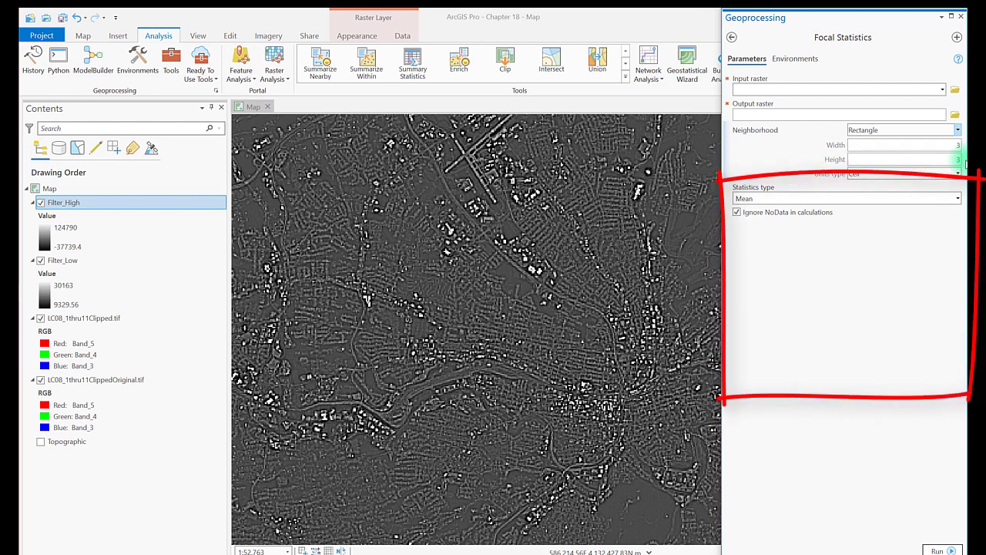
pyautogui.click(958, 199)
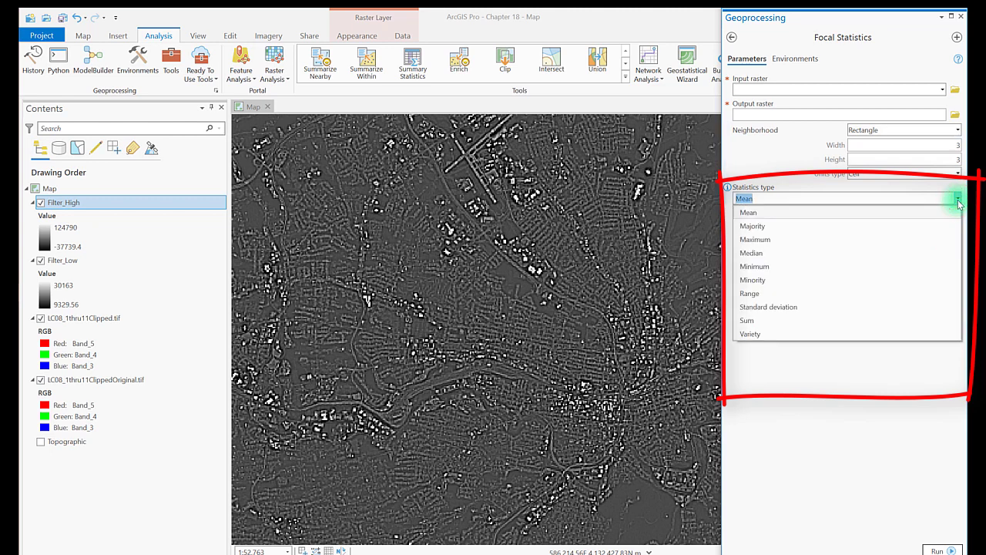
# - Keep Mean statistics and pick LC08_1thru11Clipped.tif as the Focal Statistics input raster
pyautogui.click(958, 199)
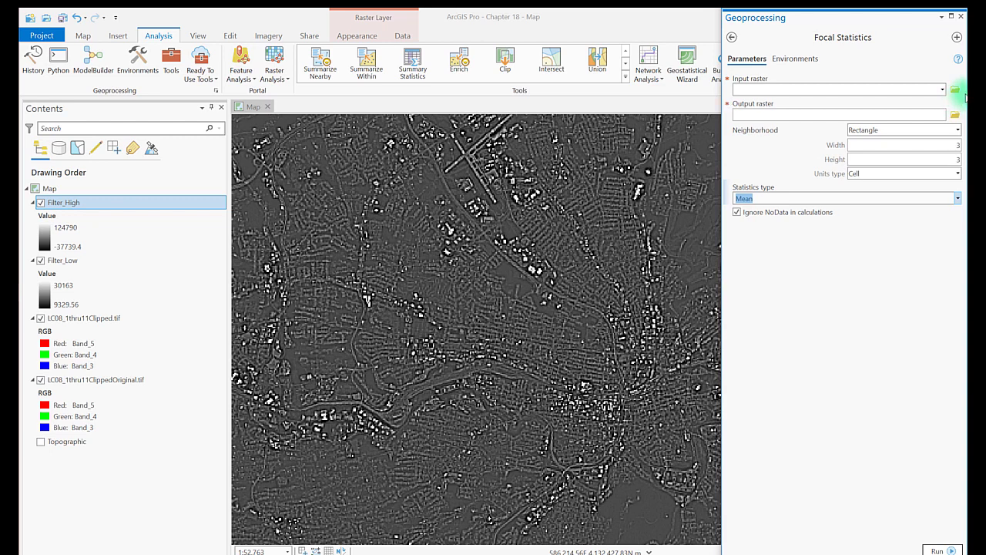
pyautogui.click(942, 89)
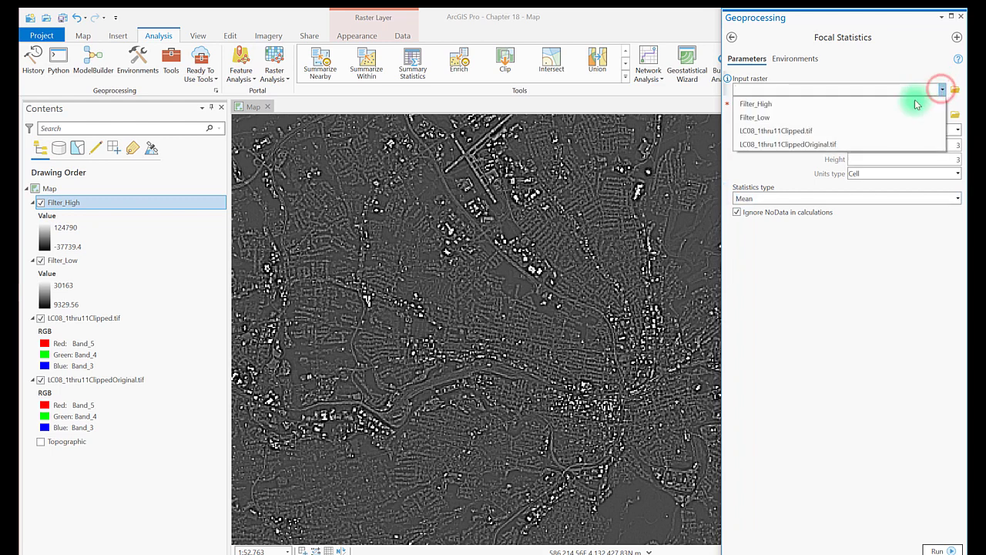
pyautogui.click(888, 130)
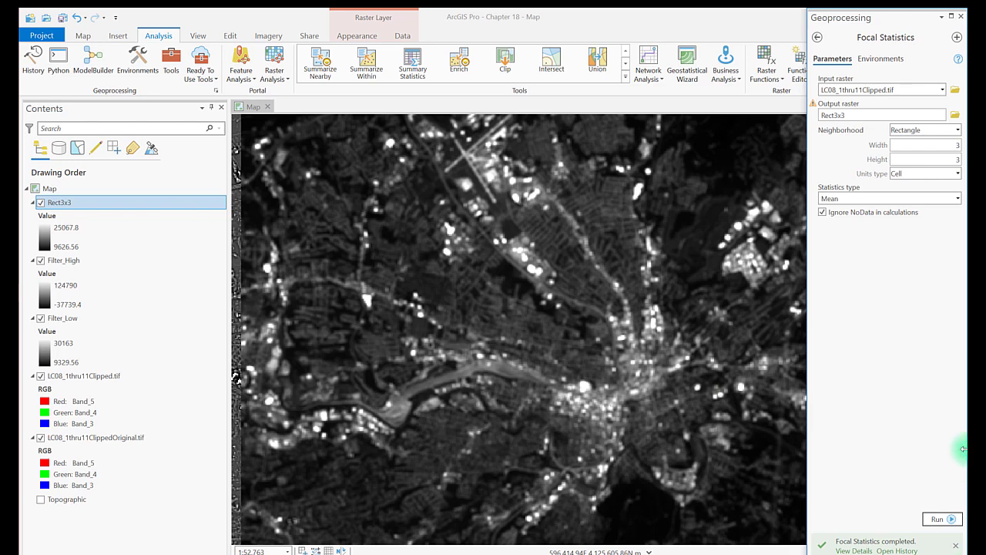
# - Run Rect5x5 with a 5x5 mean, then run Rect9x9 with a 9x9 median neighborhood
pyautogui.click(935, 520)
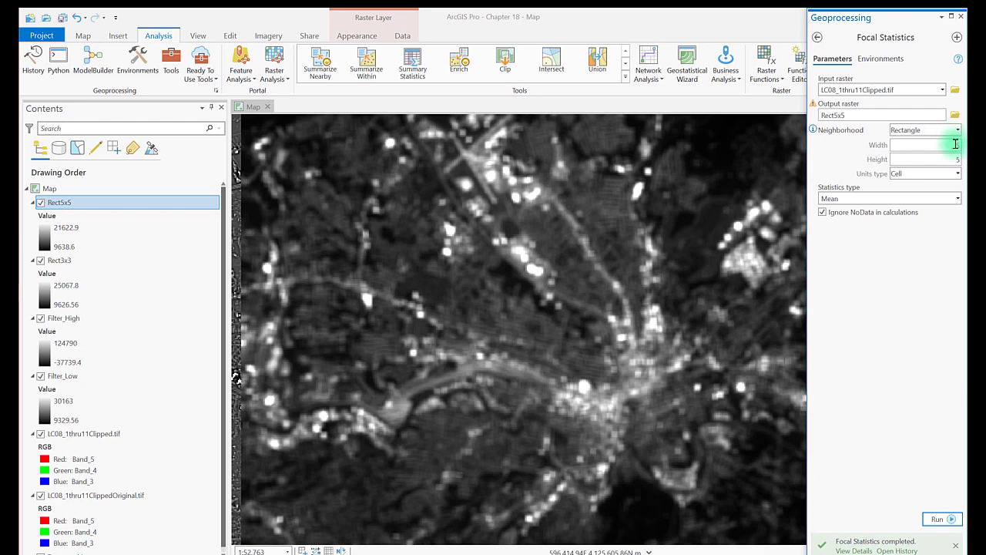
pyautogui.click(957, 147)
pyautogui.write('9')
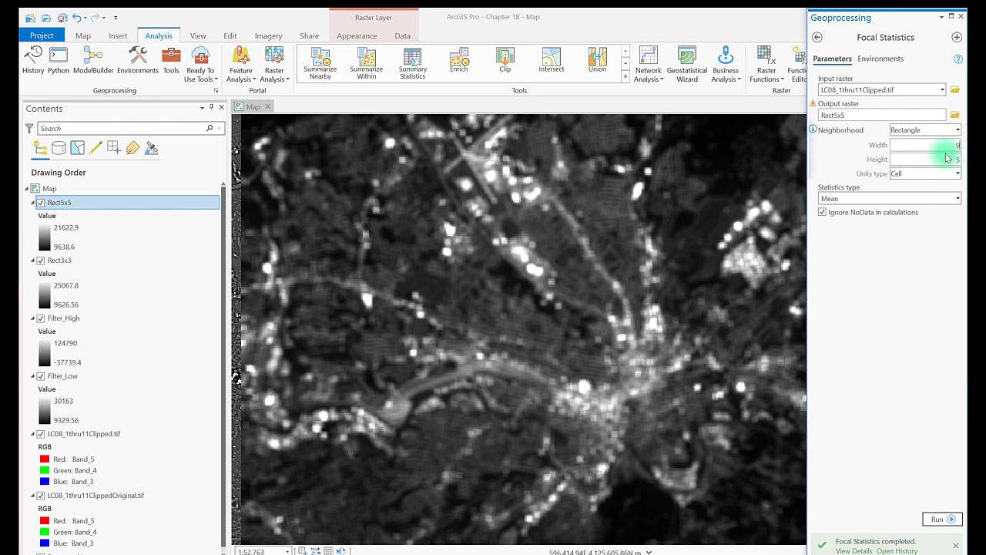
pyautogui.click(951, 159)
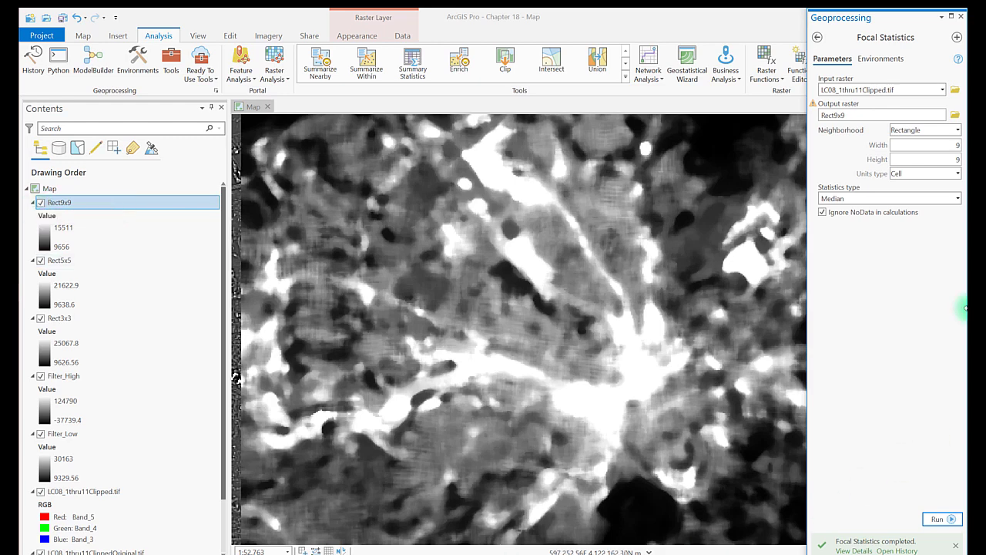
# - Generate the Circle6 raster from a 6-cell-radius circular Median neighborhood
pyautogui.click(955, 129)
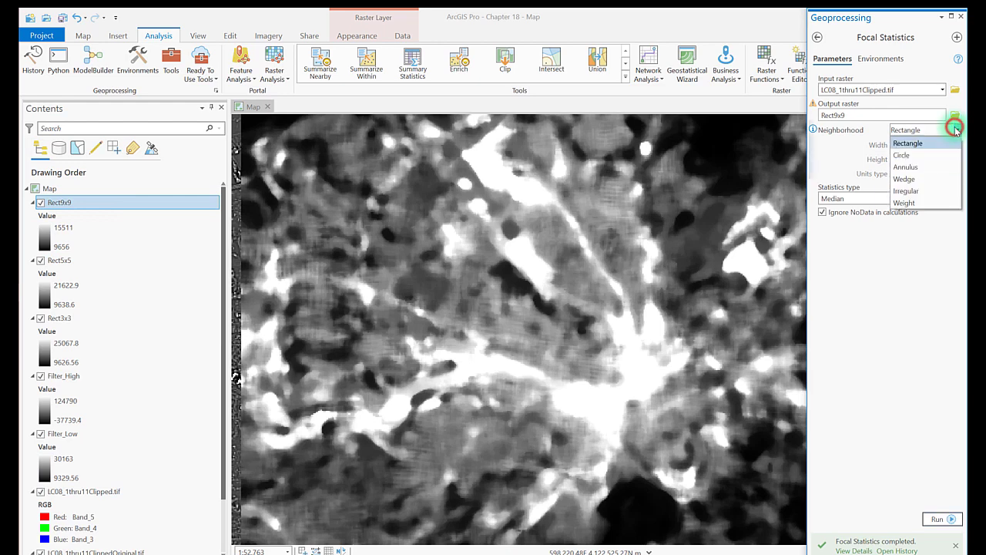
pyautogui.click(927, 155)
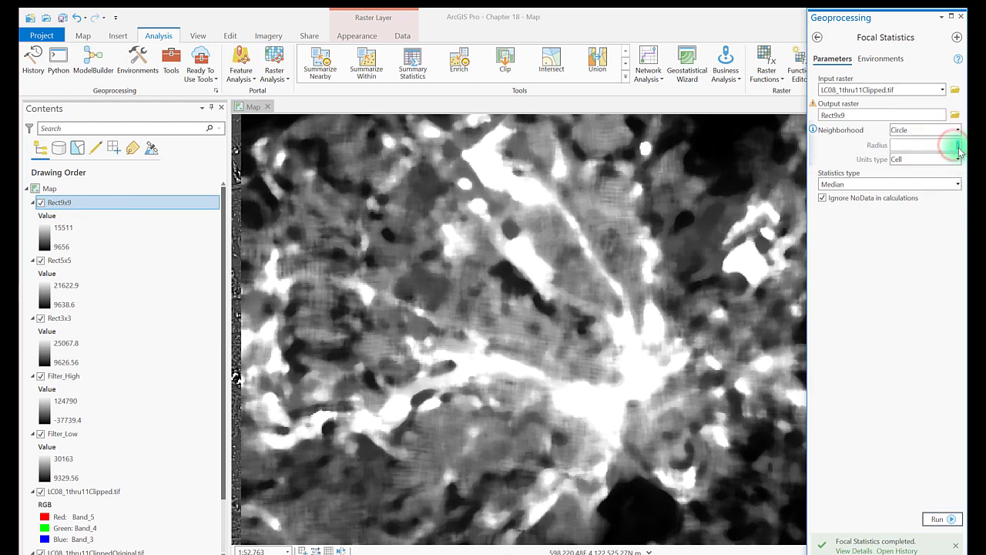
pyautogui.doubleClick(848, 115)
pyautogui.write('Circle6')
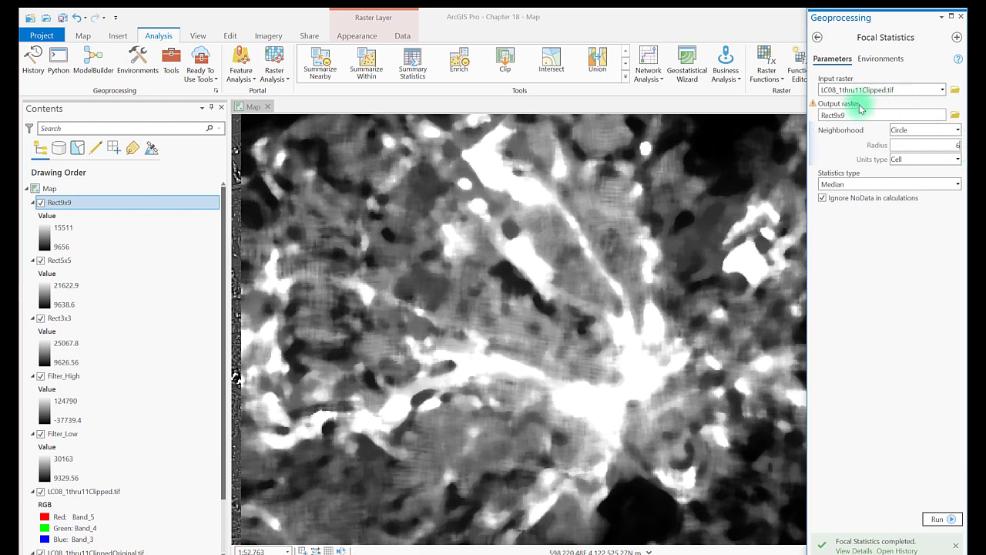
pyautogui.click(937, 519)
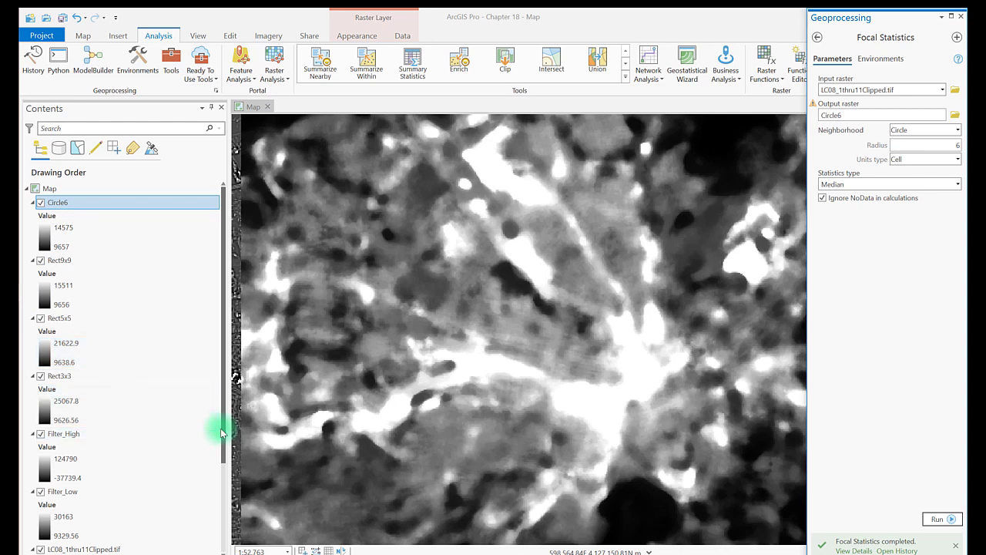
# - Collapse the Filter_Low, Filter_High, Rect5x5 and Rect3x3 legends, then swipe Rect9x9 to reveal Rect5x5
pyautogui.moveTo(221, 432); pyautogui.dragTo(221, 511)
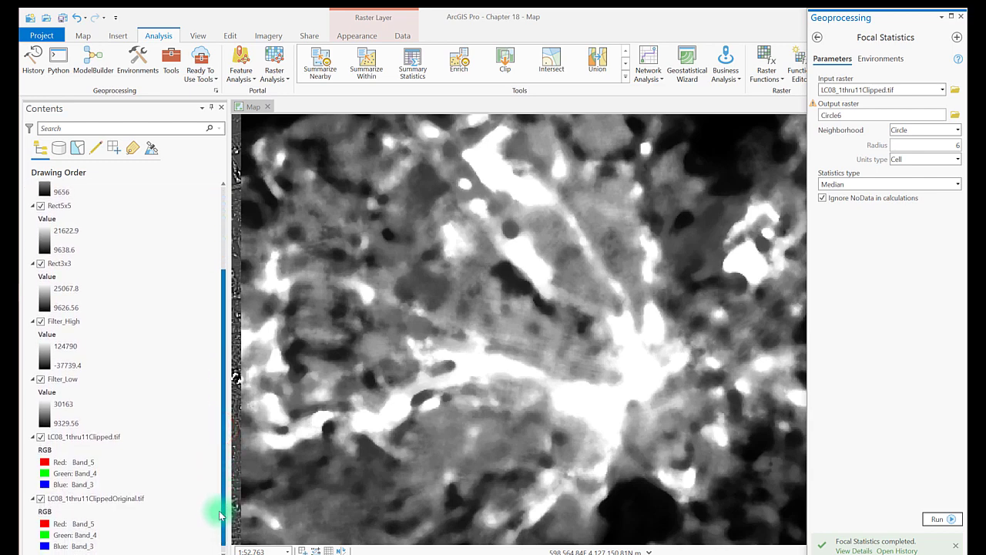
pyautogui.click(32, 379)
pyautogui.click(33, 356)
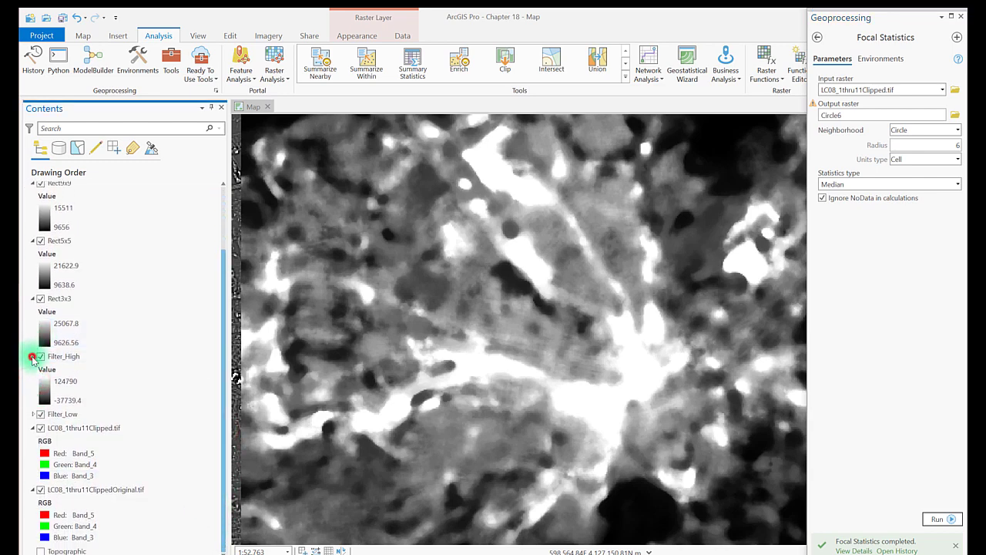
pyautogui.click(32, 285)
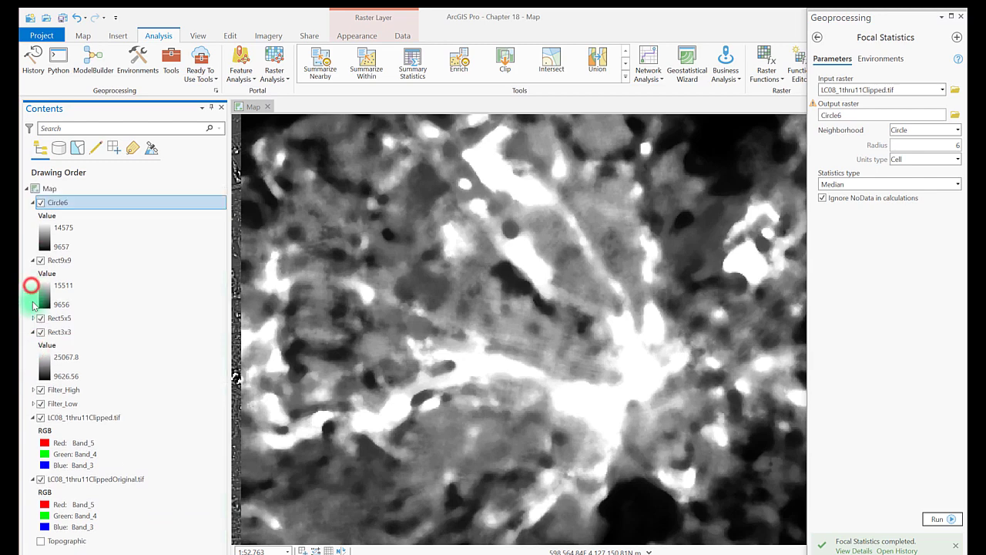
pyautogui.click(34, 333)
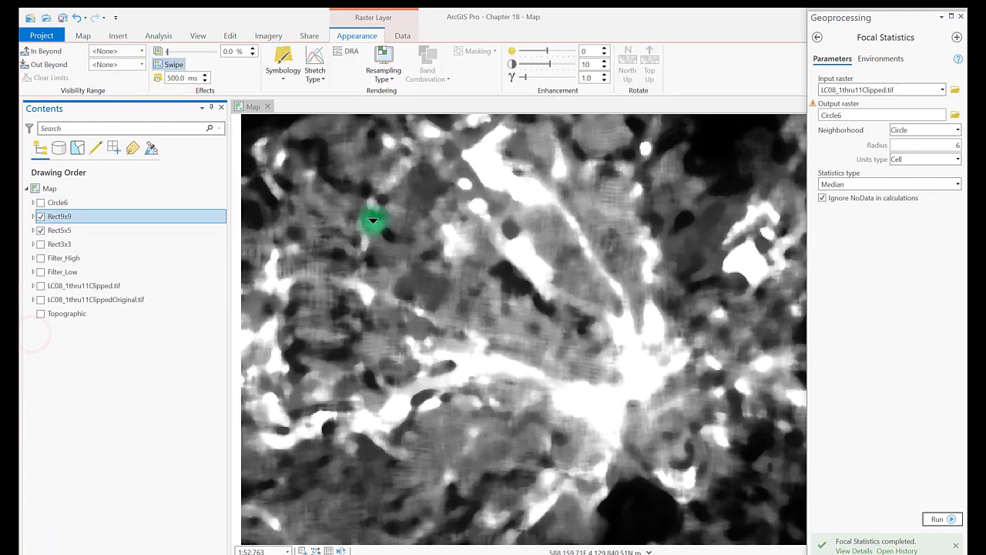
pyautogui.moveTo(375, 222); pyautogui.dragTo(379, 444)
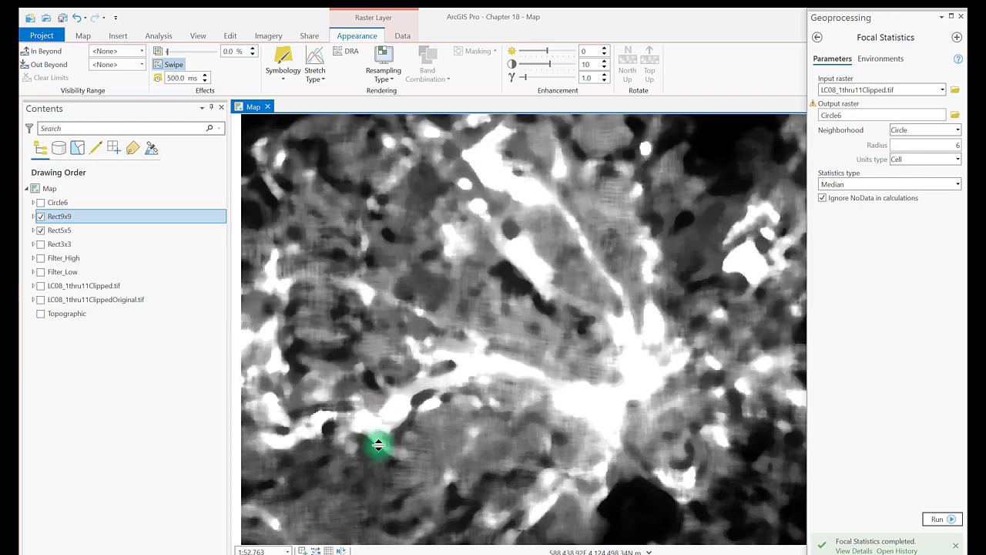